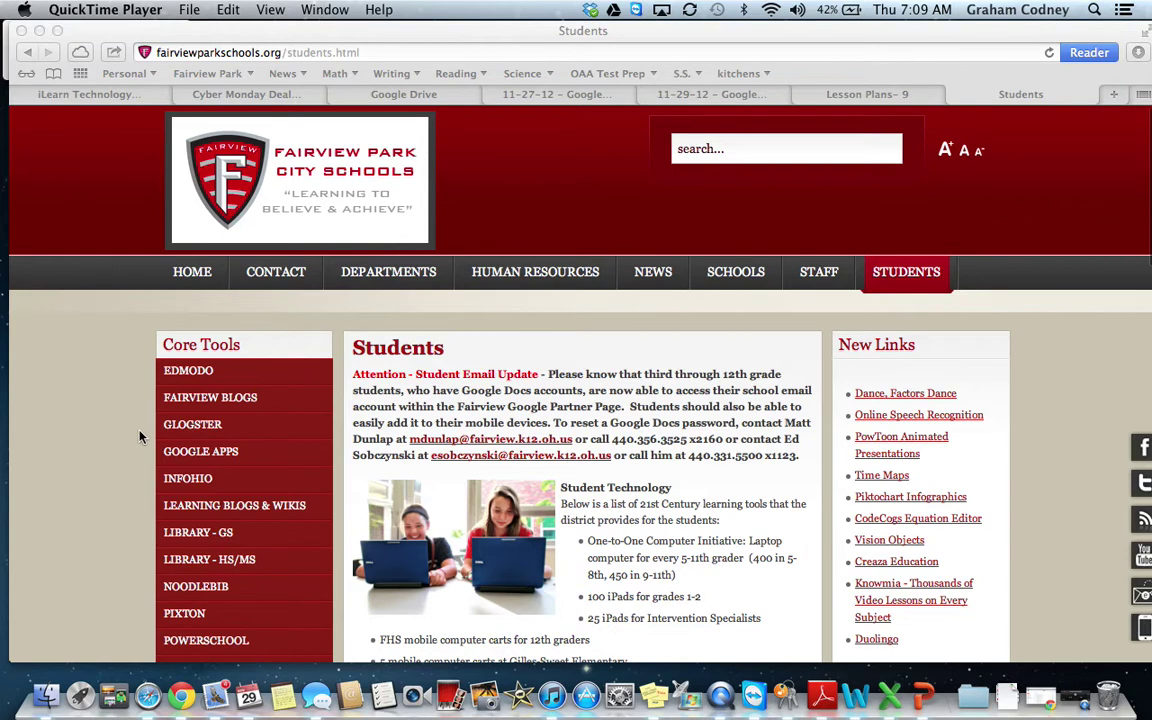
Scroll the Fairview Park Students page to Elementary Links and open Pictures for Learning
scroll(140, 436, down, 5)
scroll(140, 436, down, 5)
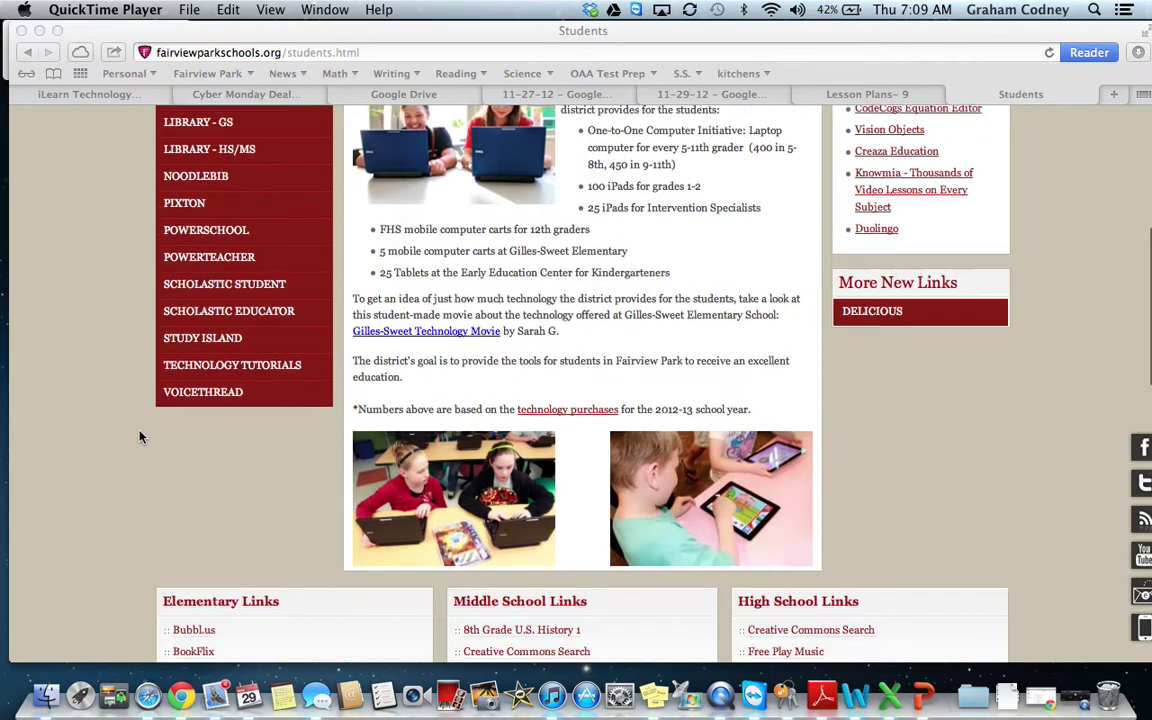
click(140, 436)
scroll(140, 436, down, 3)
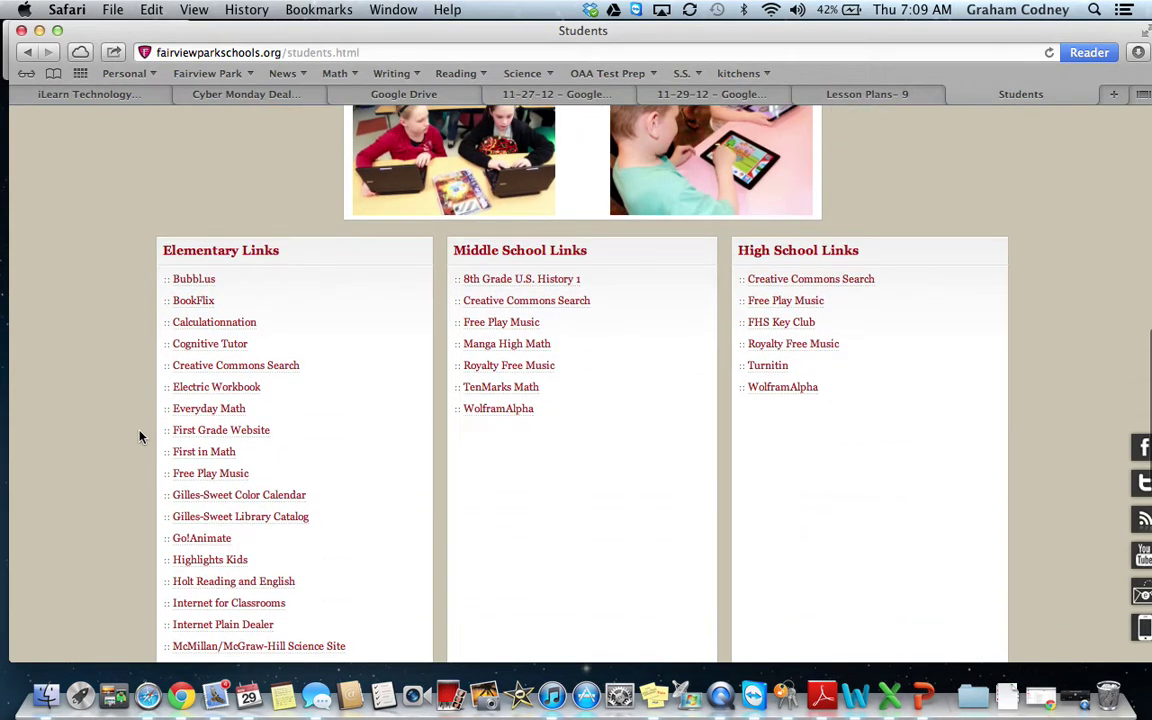
scroll(140, 436, down, 2)
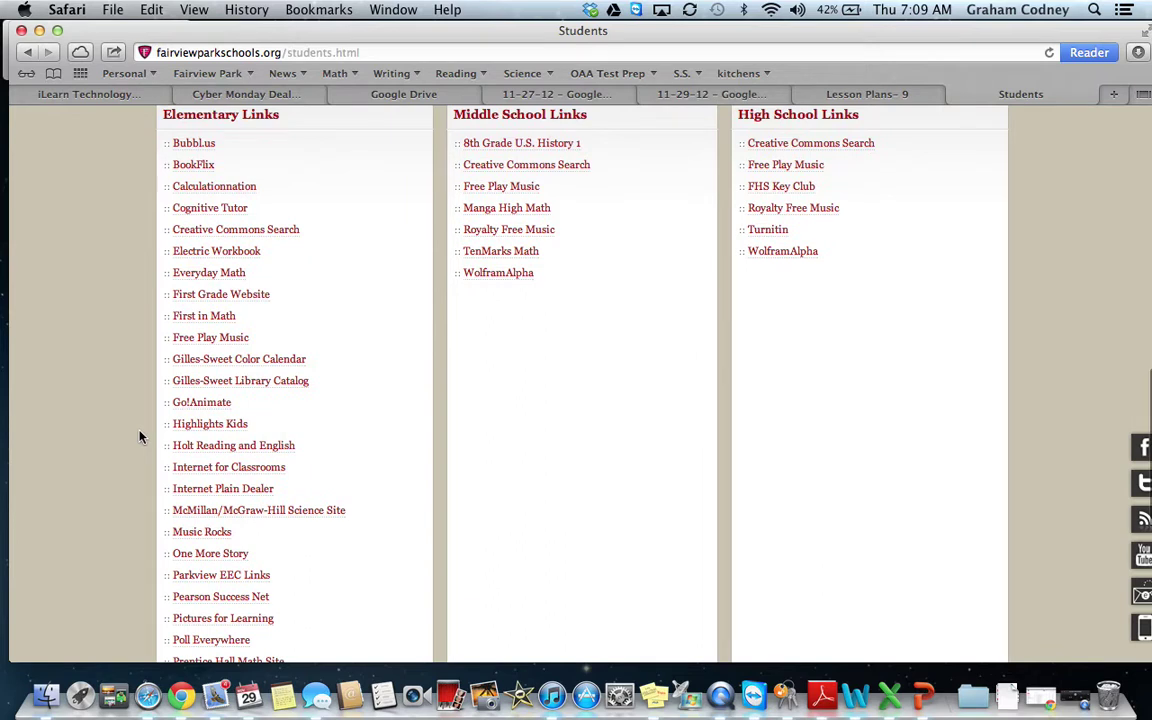
scroll(140, 436, down, 3)
scroll(140, 436, down, 1)
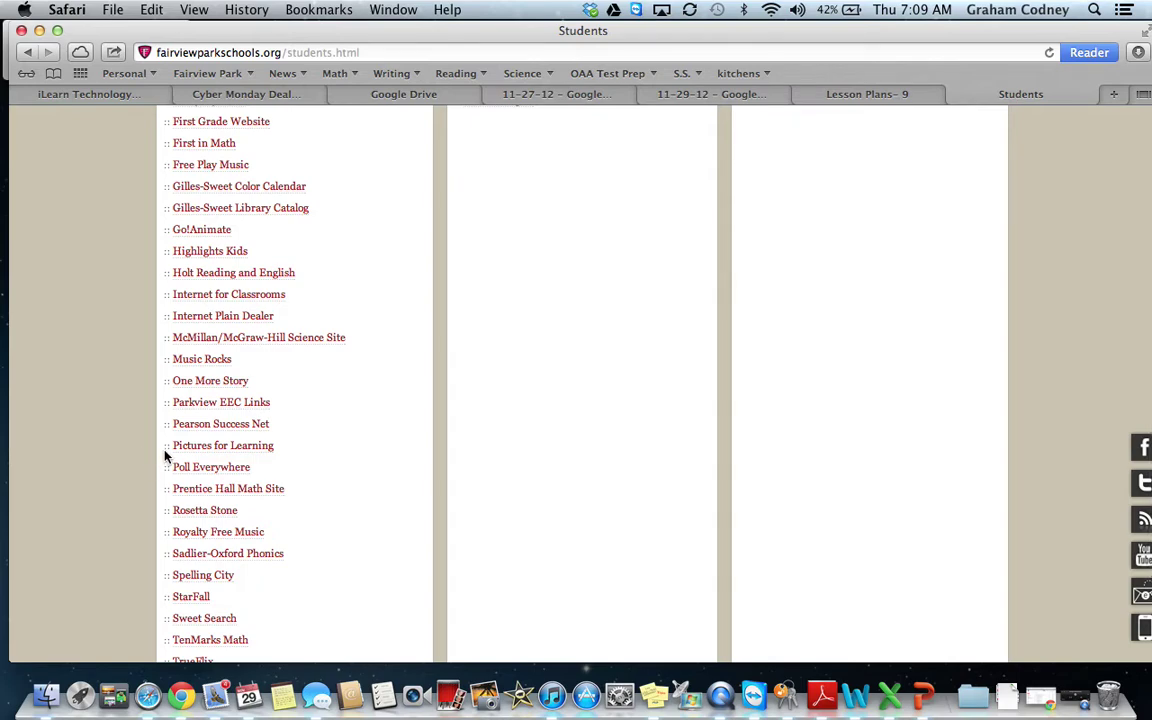
scroll(165, 456, up, 5)
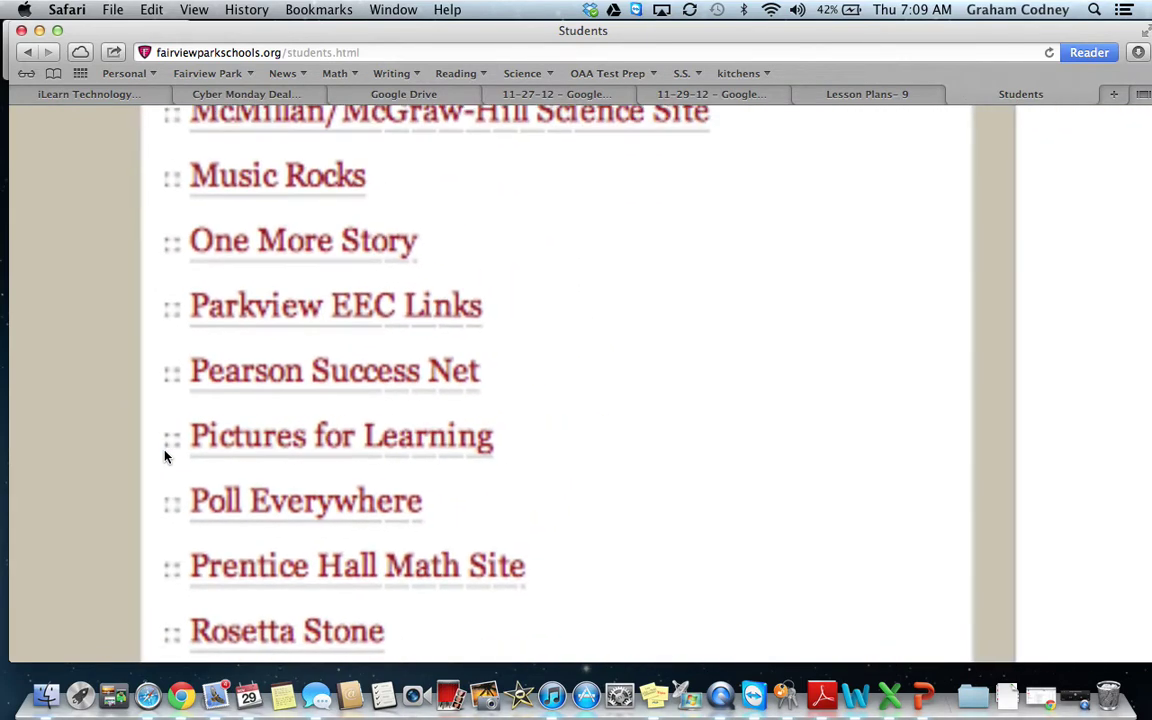
scroll(165, 456, down, 1)
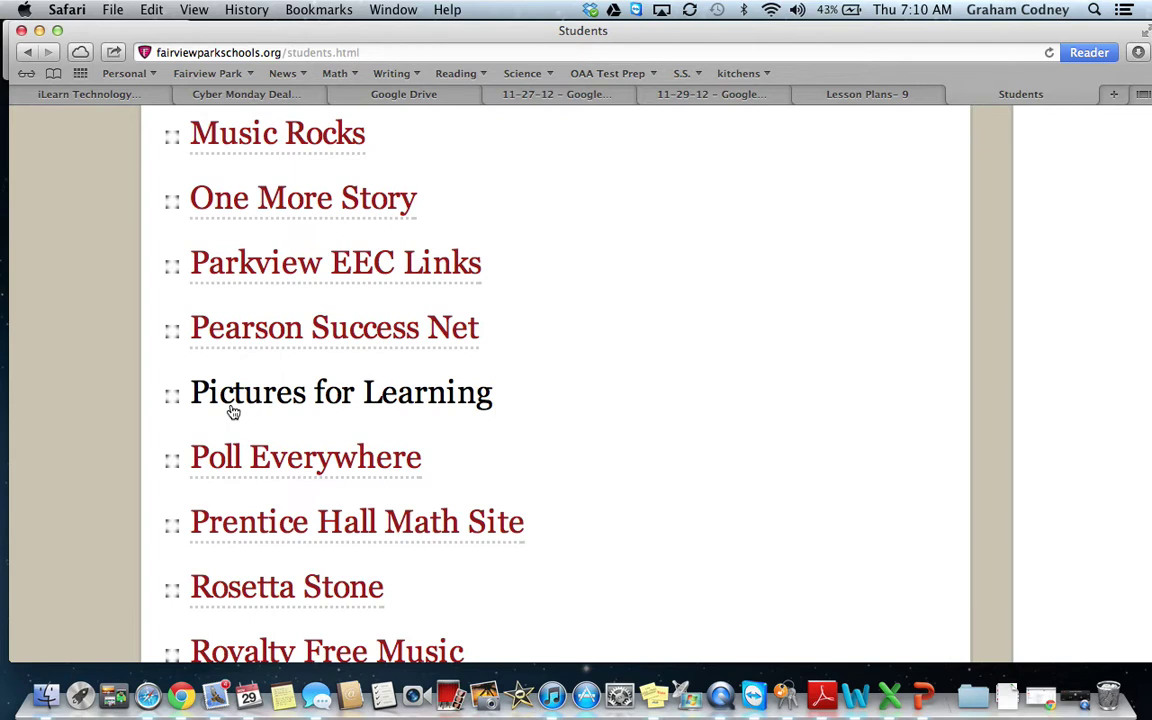
click(232, 412)
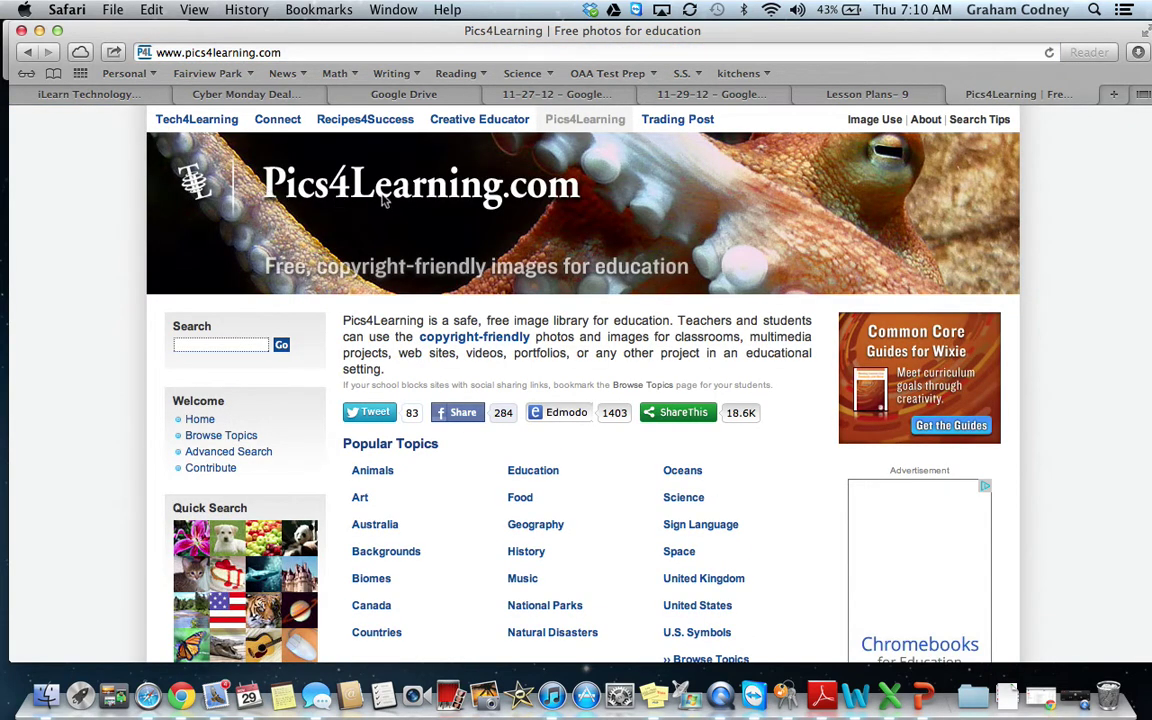
Open the Oceans topic from Pics4Learning's Popular Topics list
scroll(100, 290, down, 2)
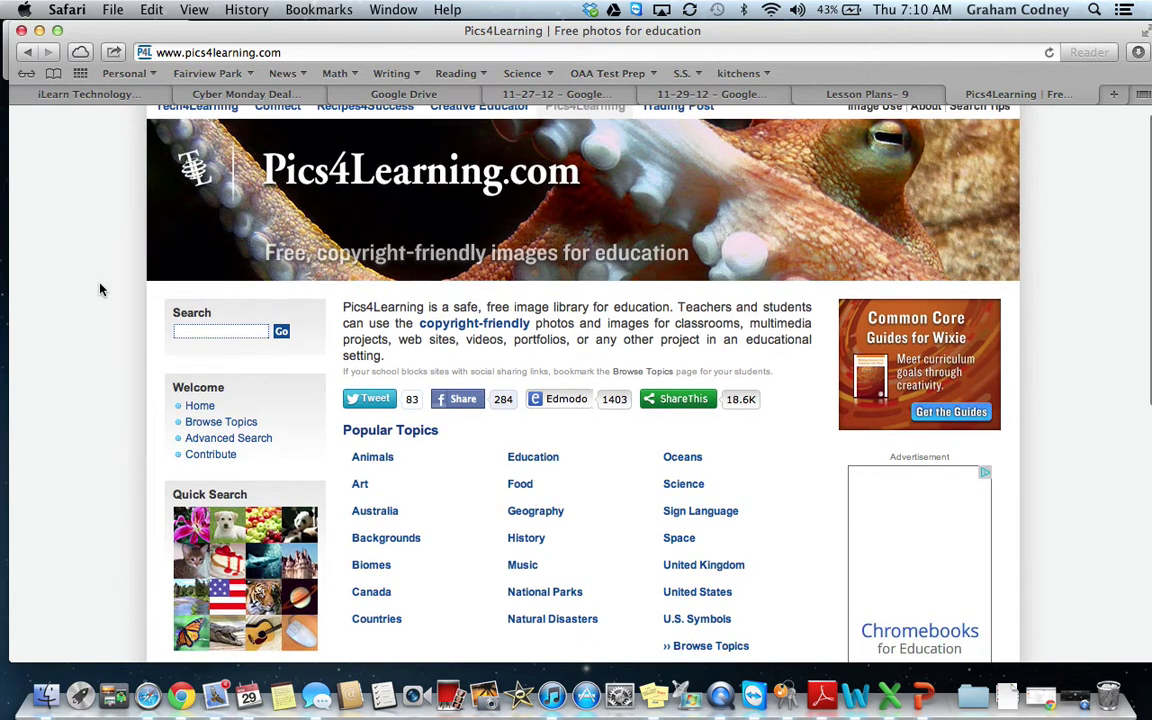
scroll(100, 290, down, 4)
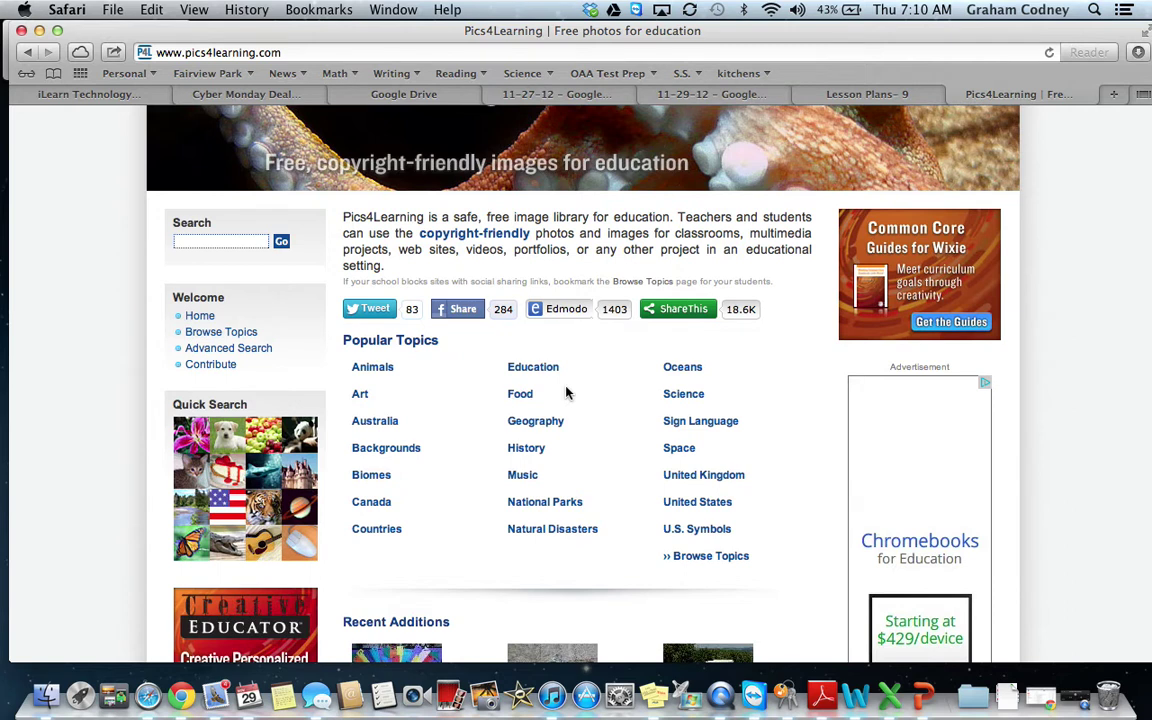
click(682, 369)
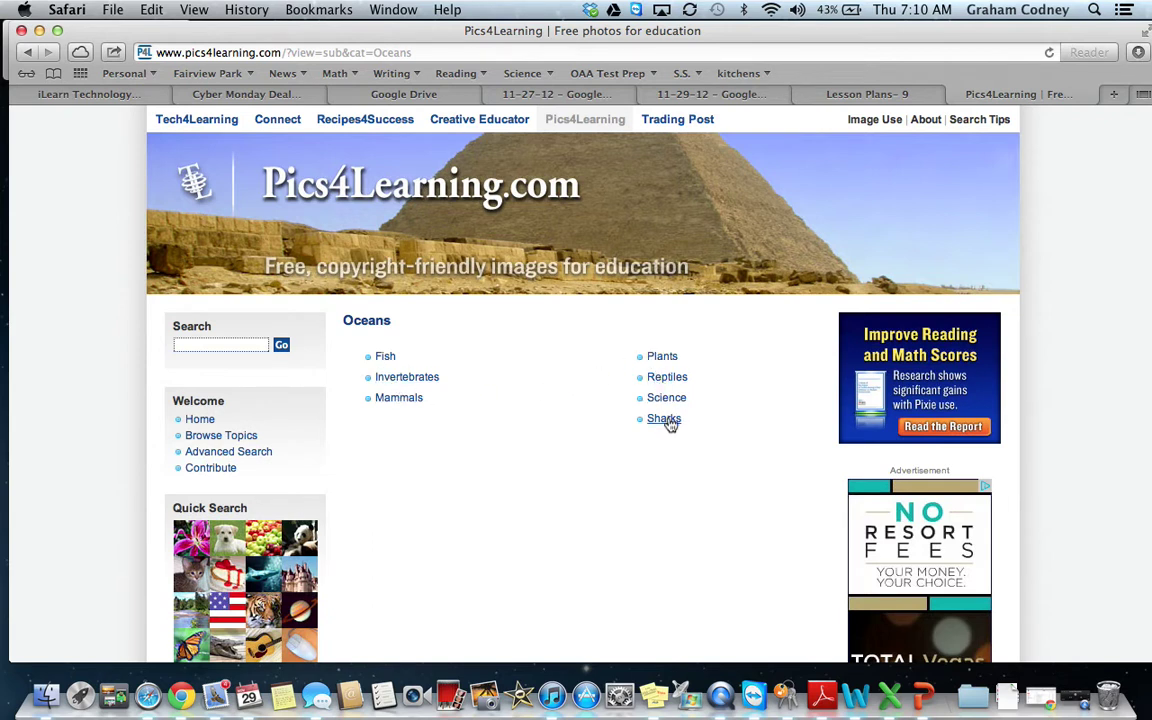
Show the Oceans Plants images and open the kelp002.jpg underwater kelp photo
click(672, 360)
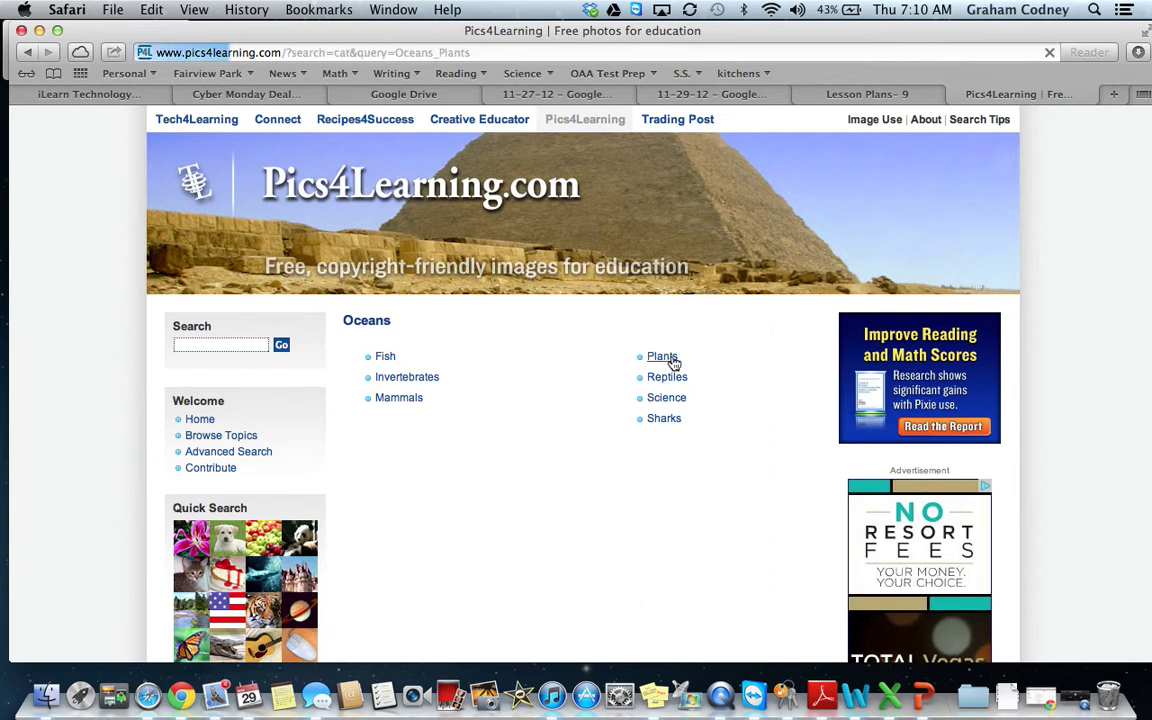
scroll(648, 423, down, 5)
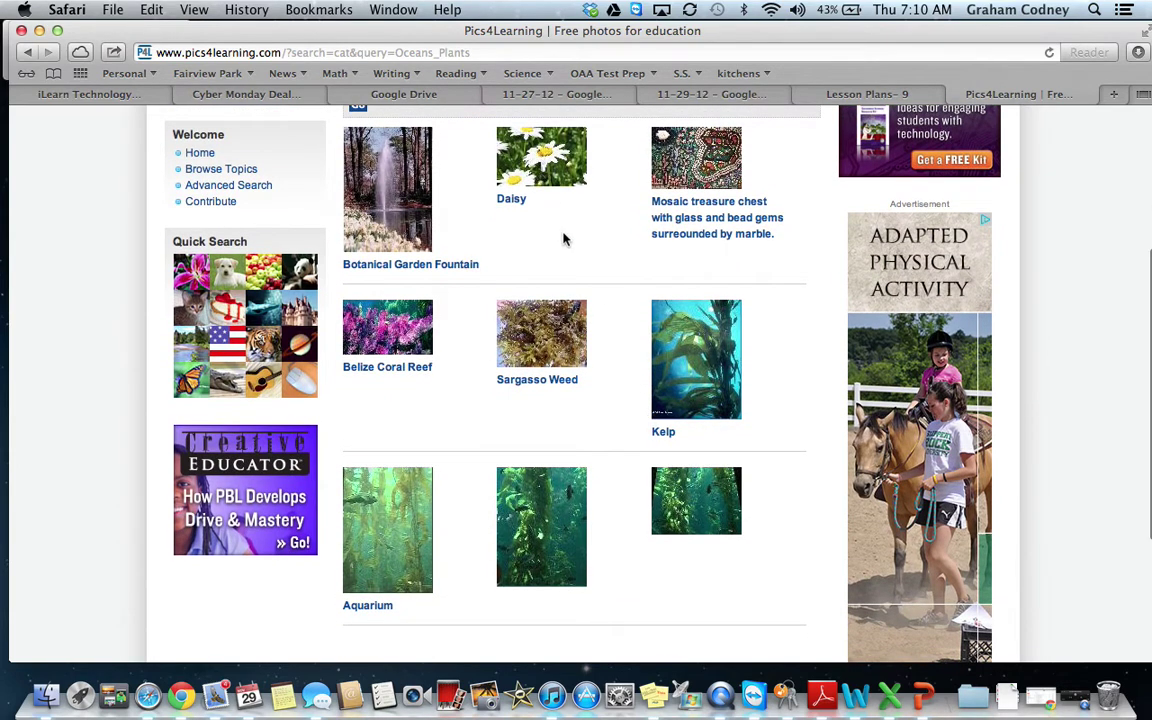
scroll(590, 205, up, 1)
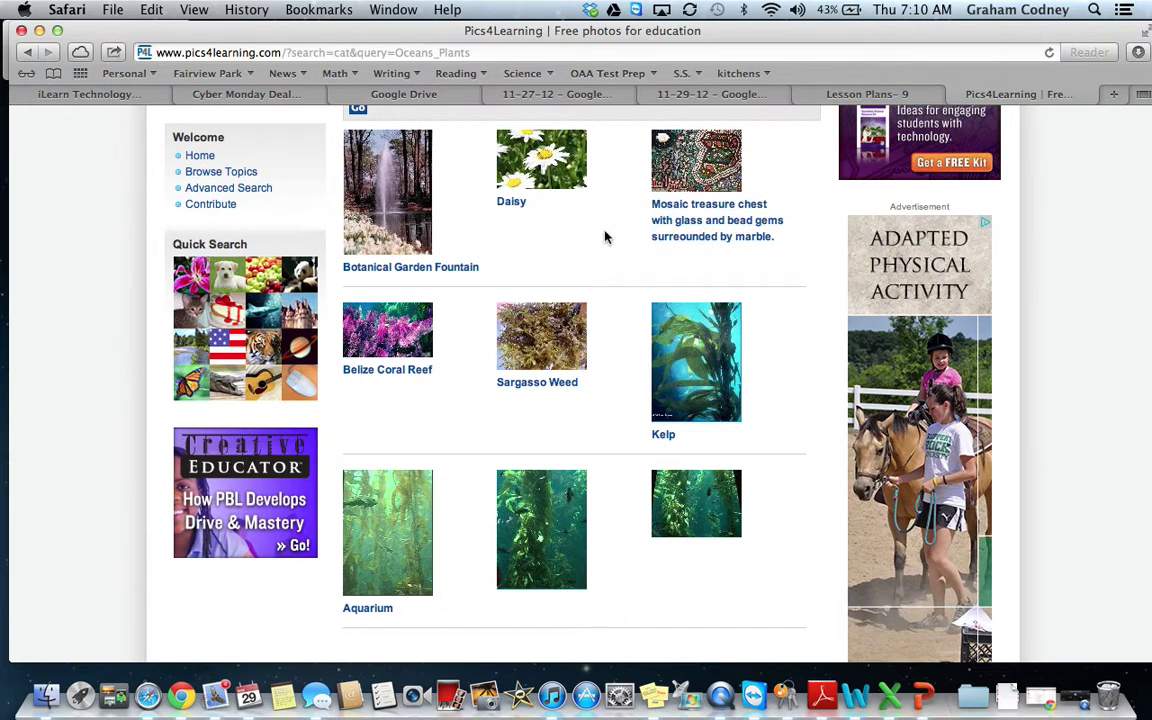
scroll(604, 236, down, 2)
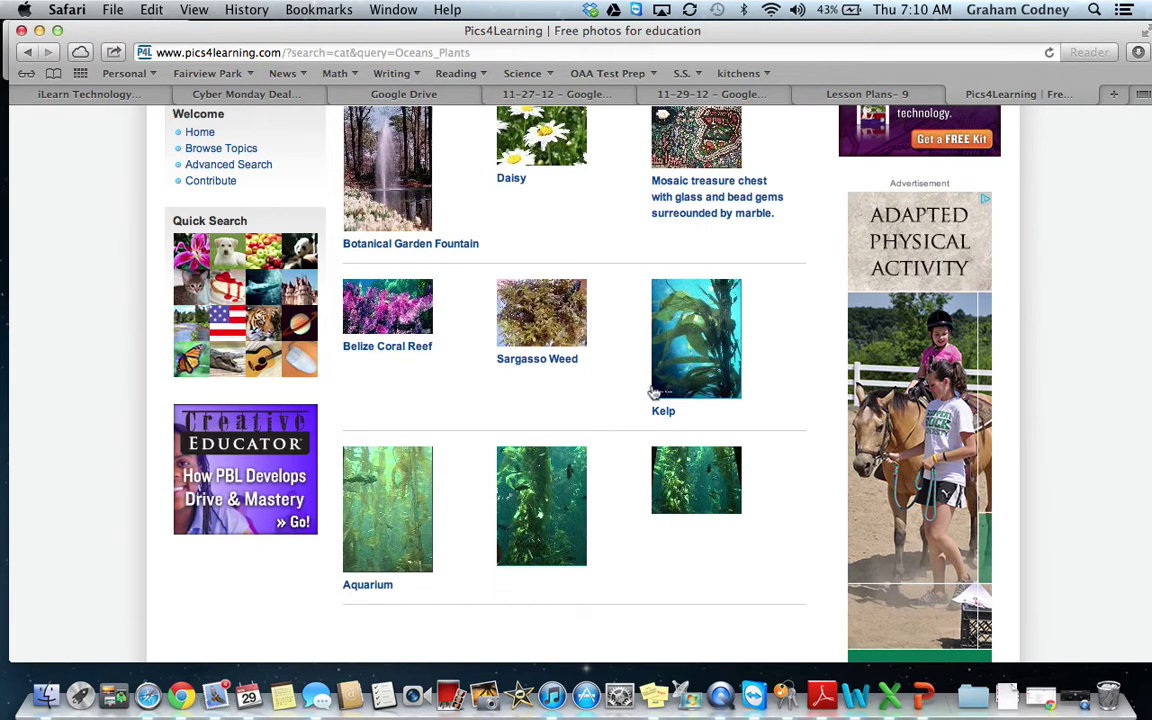
click(533, 486)
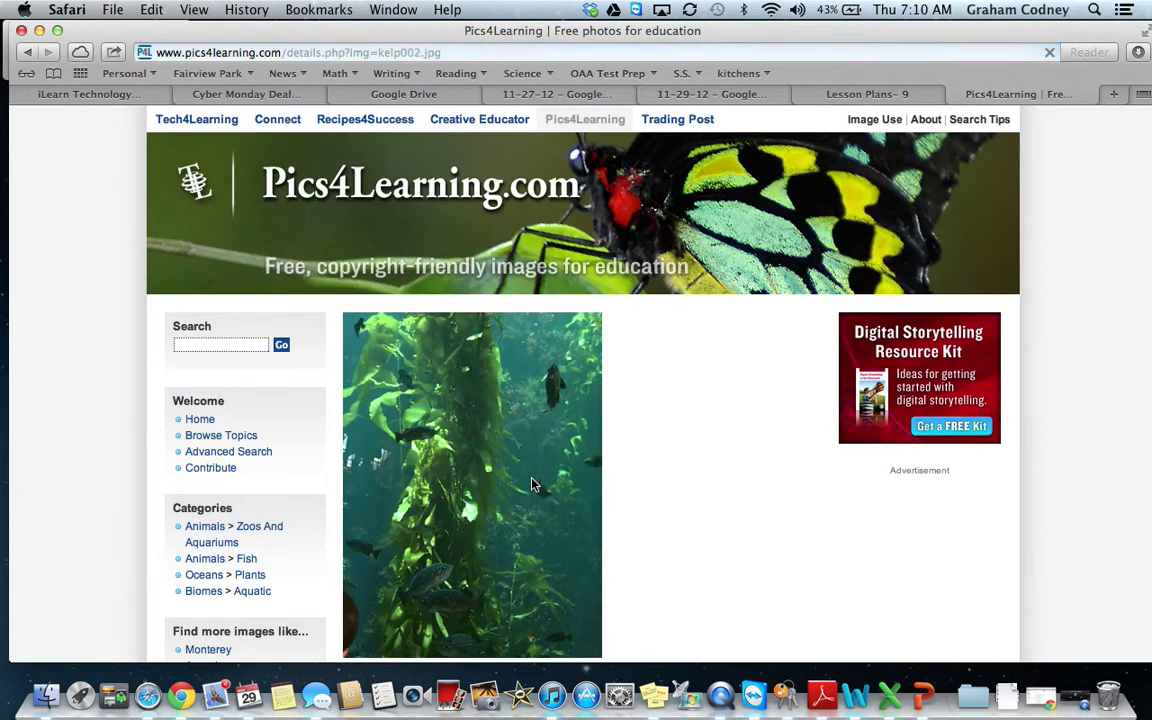
scroll(533, 486, down, 2)
scroll(533, 486, down, 1)
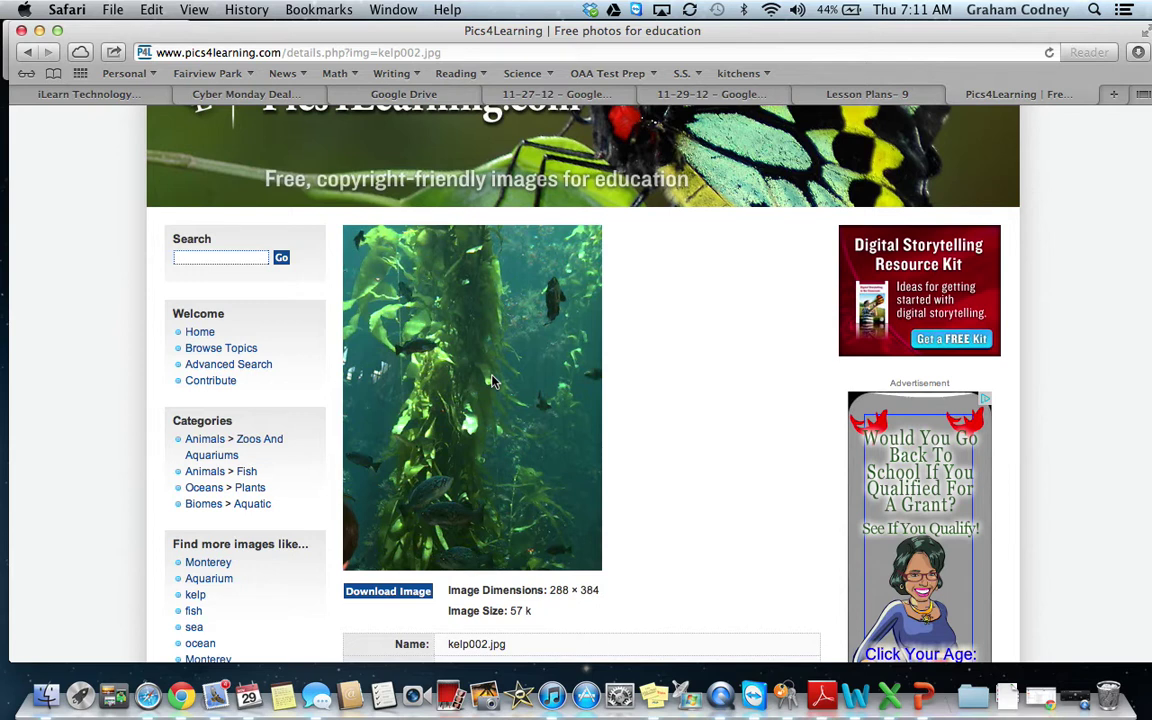
Add the kelp002.jpg image to the iPhoto library from its right-click menu
right_click(492, 381)
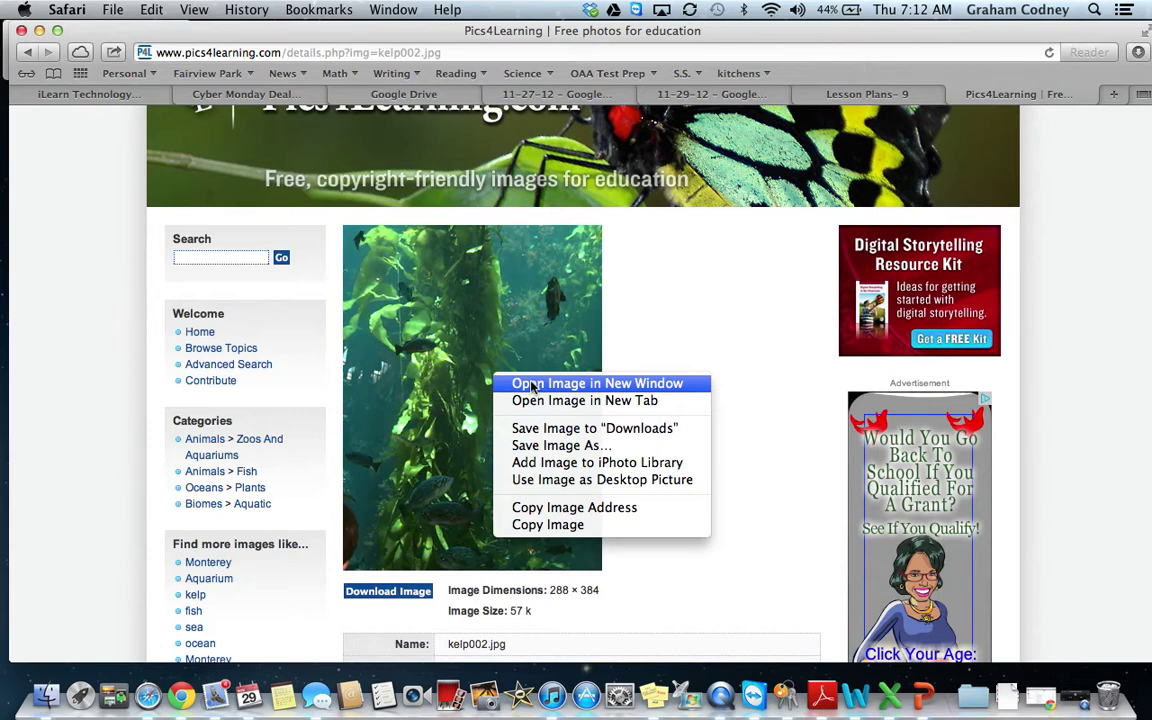
click(565, 469)
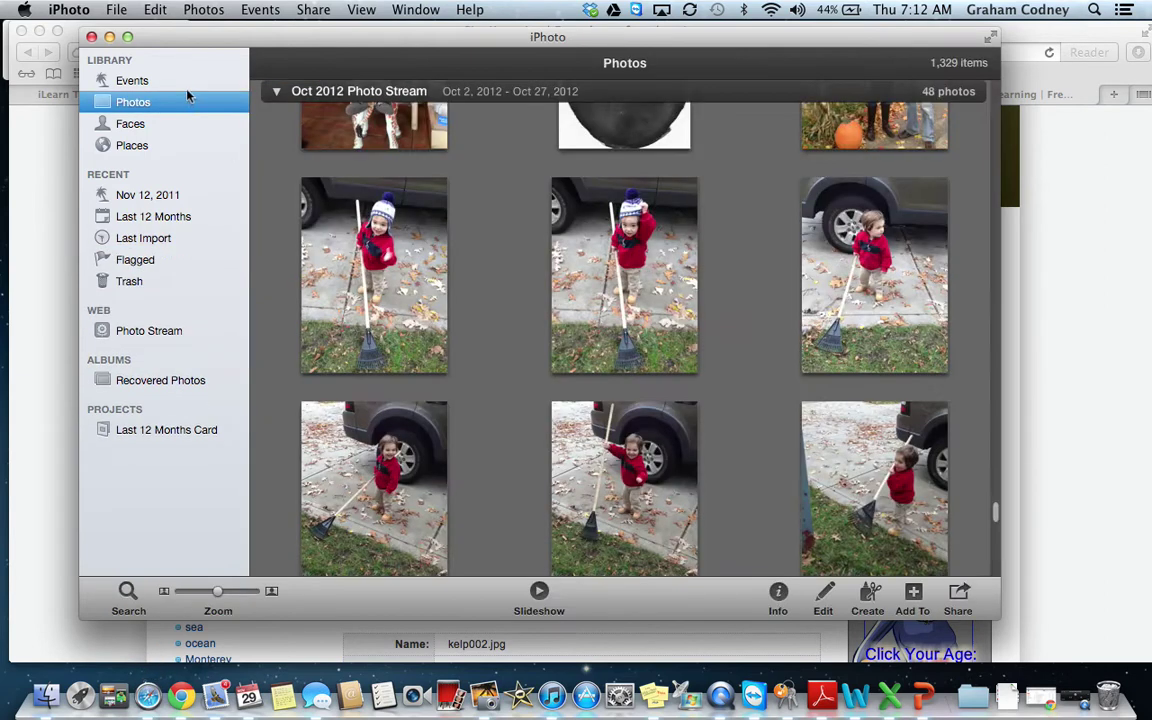
Check iPhoto's Last Import, then dismiss Safari's failed-add alert and go back to the Plants results
click(126, 237)
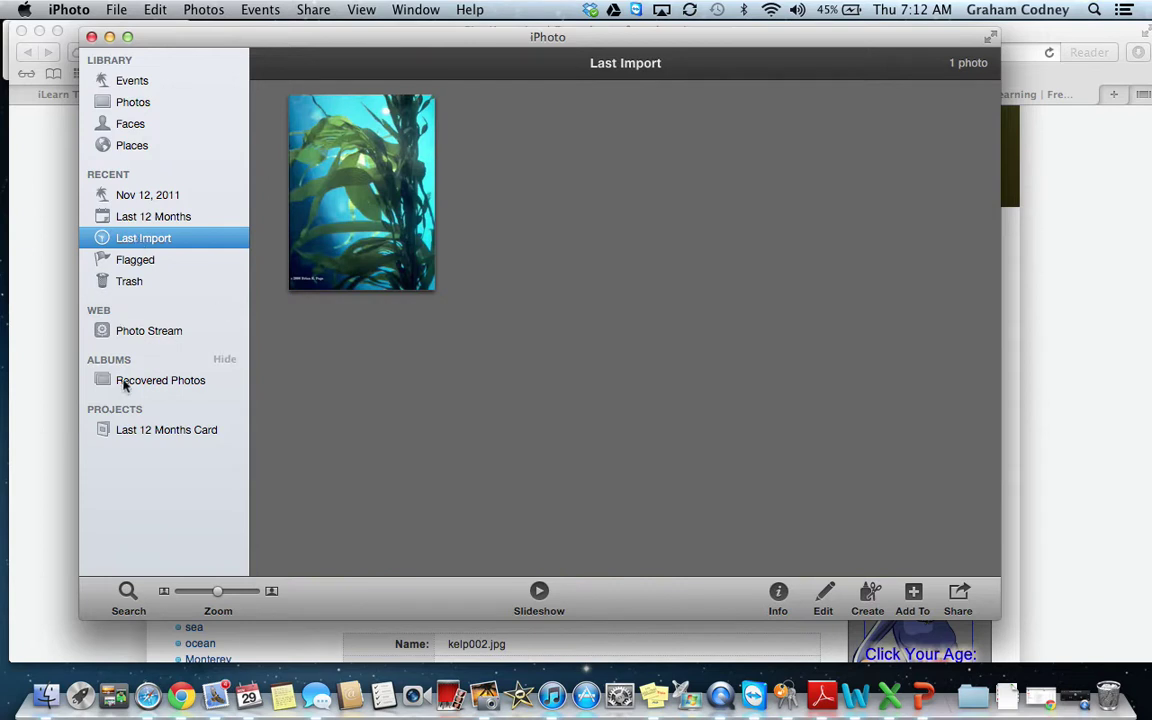
click(148, 695)
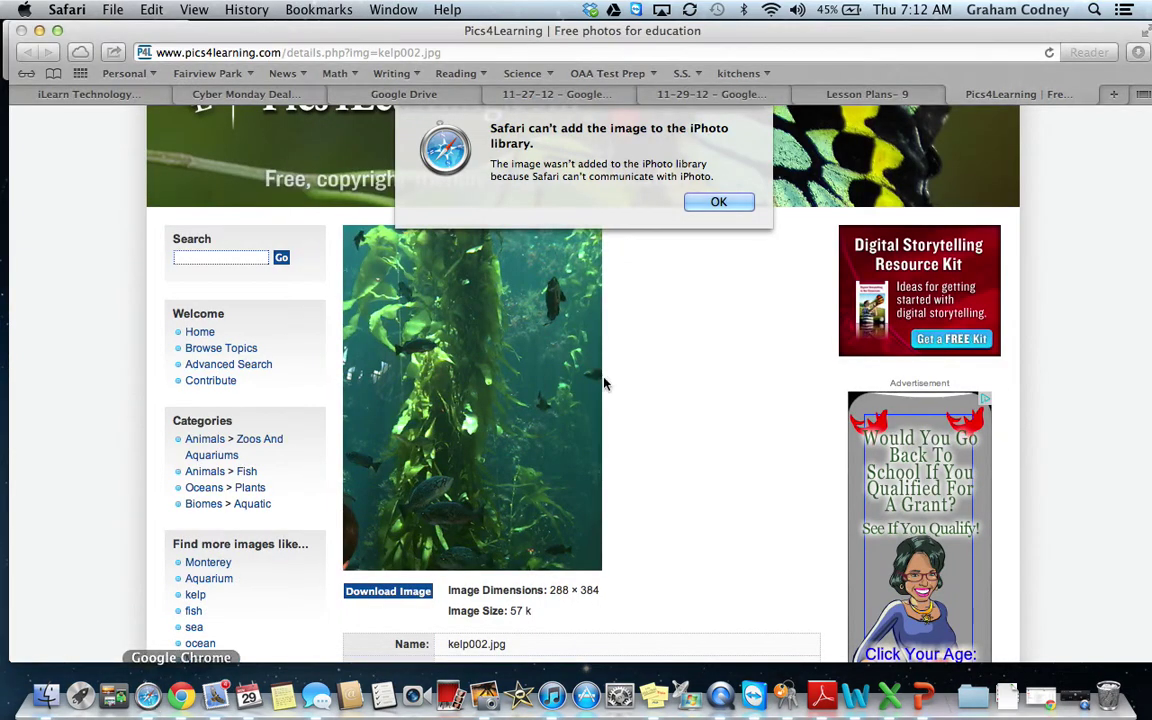
click(711, 205)
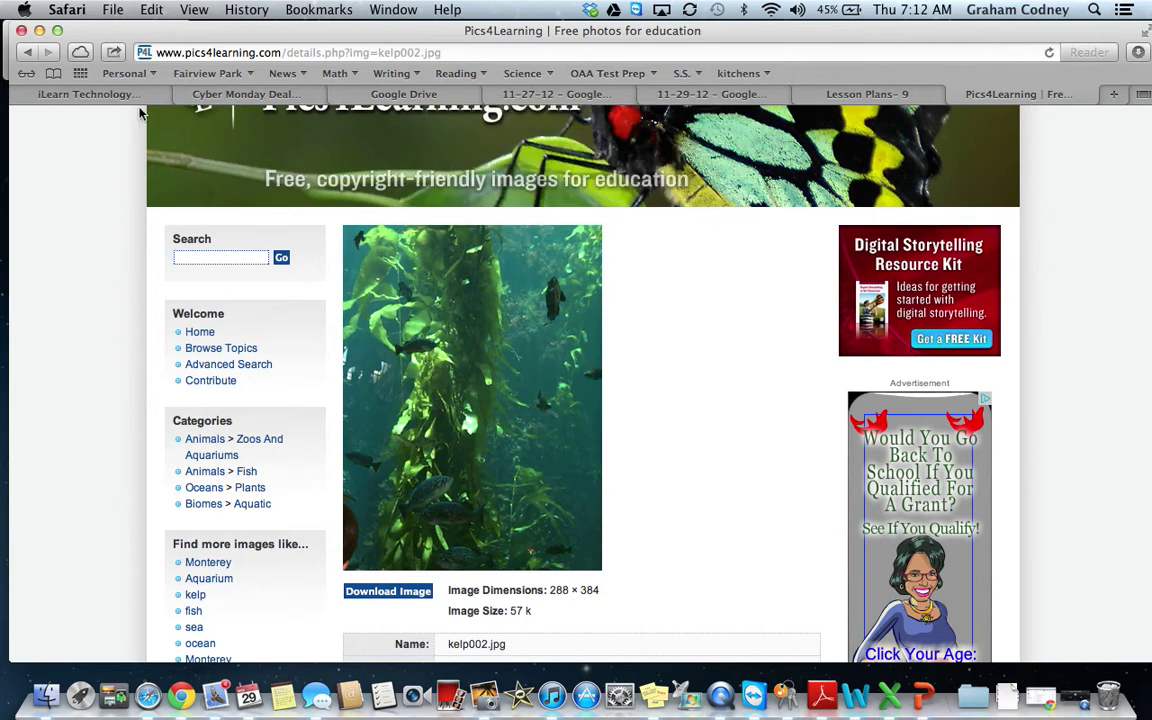
click(28, 53)
Open the Kelp photo's details page and add kelp.jpg to the iPhoto library
scroll(572, 435, down, 5)
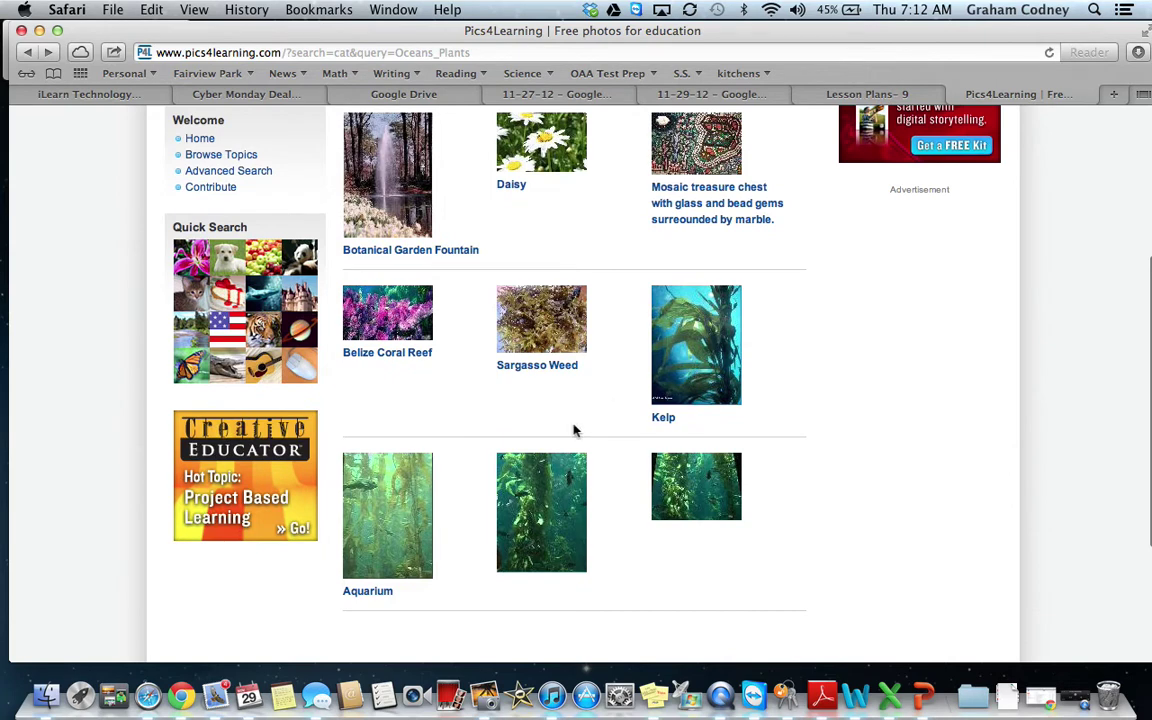
click(697, 347)
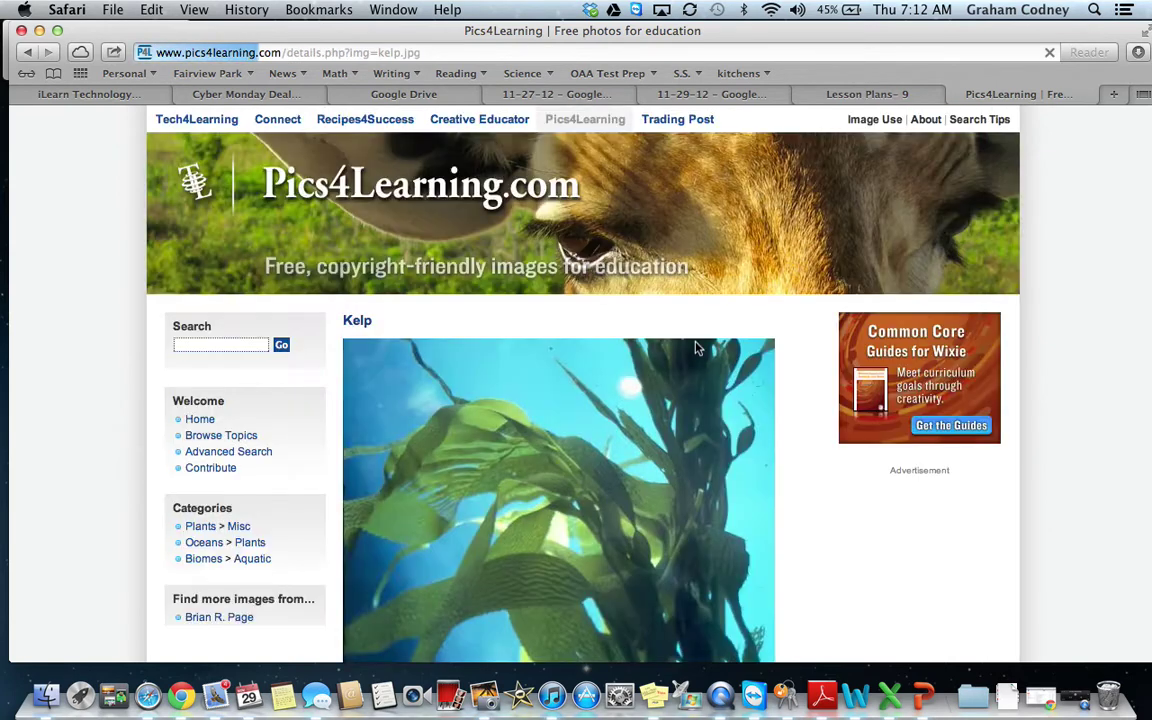
scroll(697, 347, down, 5)
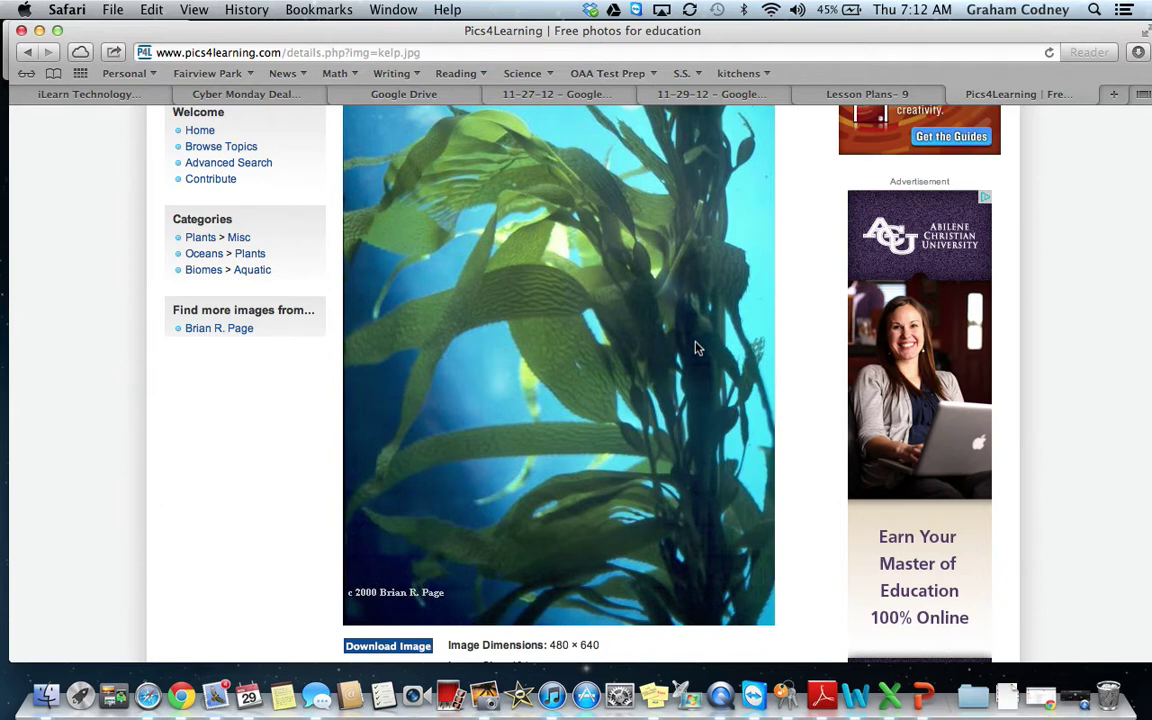
right_click(697, 348)
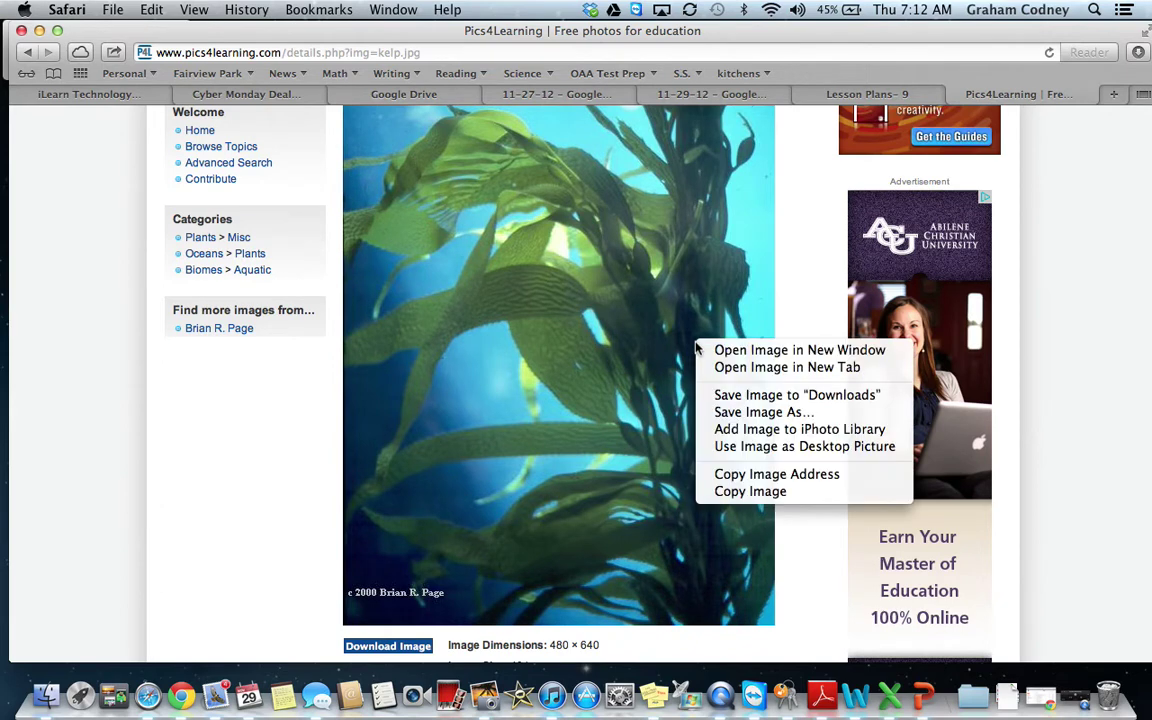
click(767, 439)
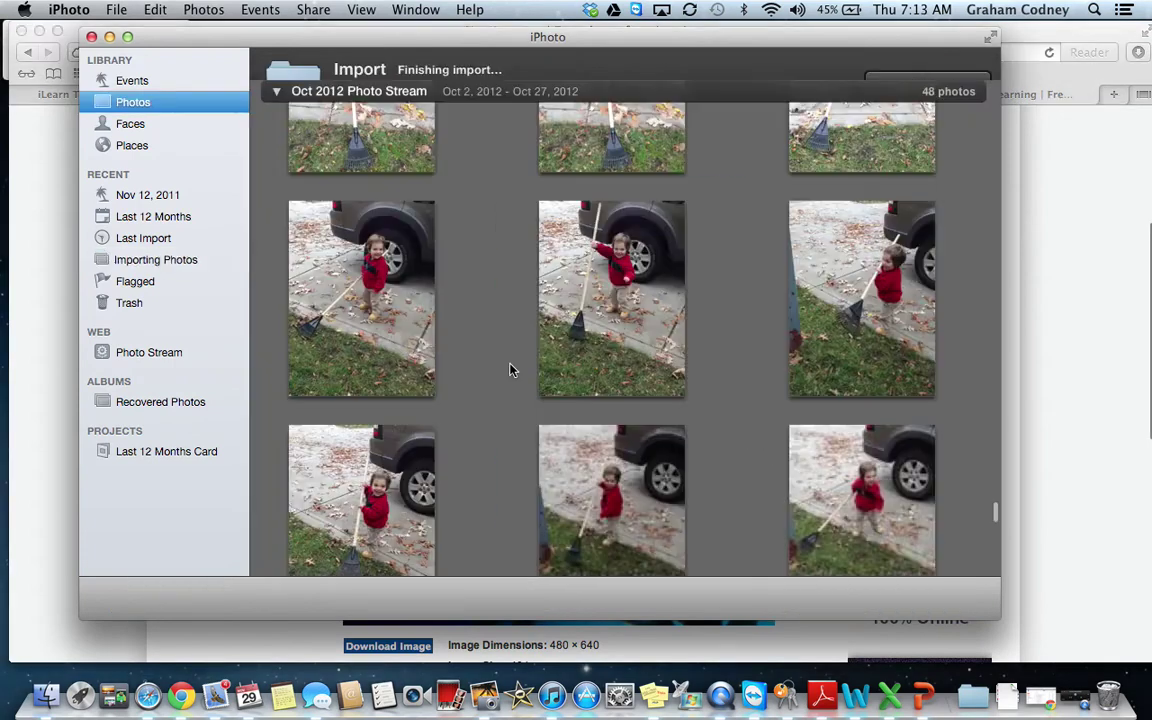
View kelp.jpg alone in iPhoto's Last Import, then close iPhoto
click(145, 240)
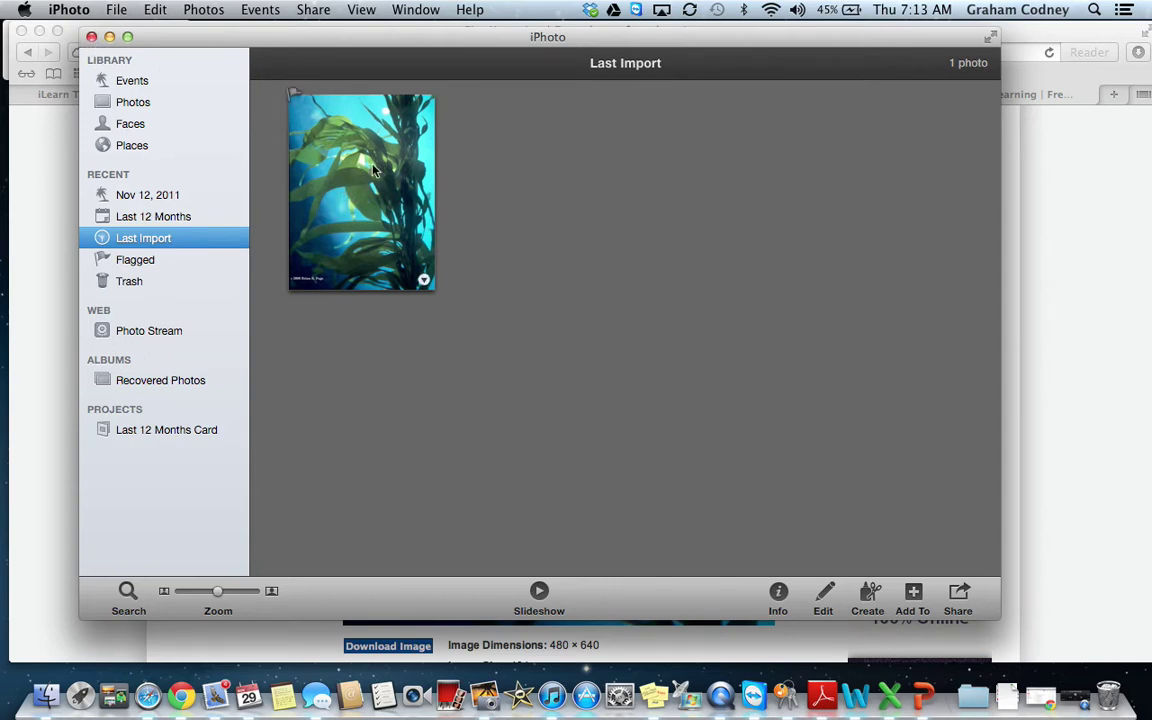
click(91, 37)
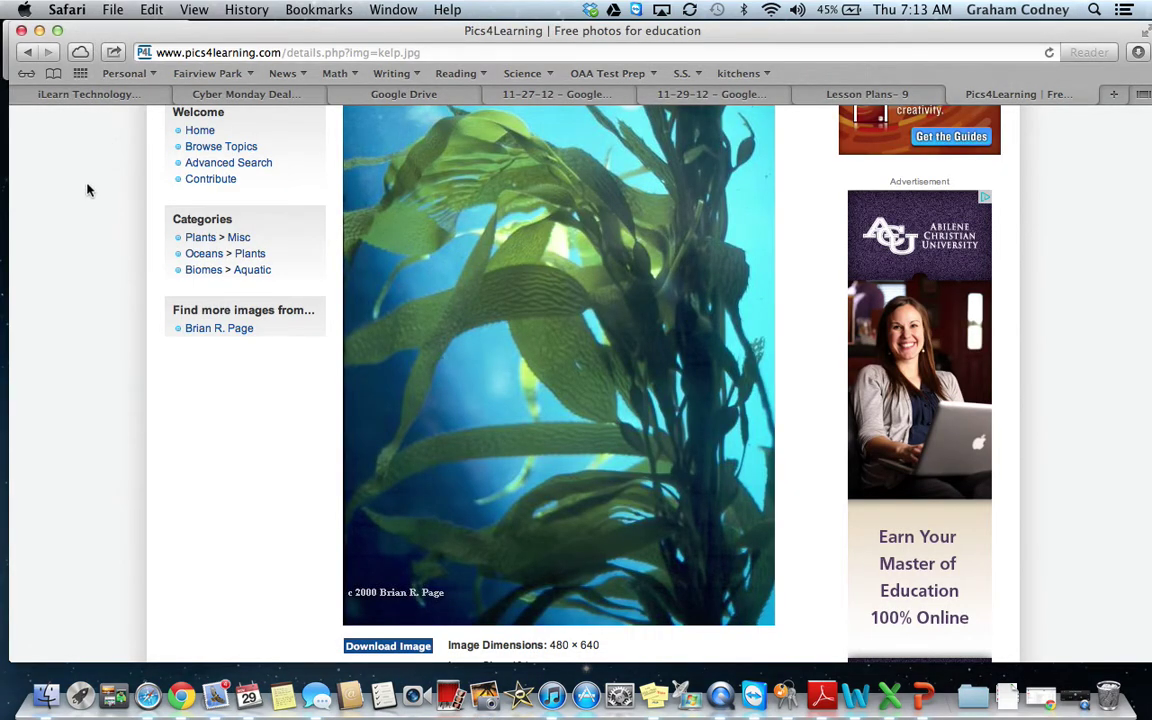
Go to the Pics4Learning home page and search for 'outerspace', which finds no images
scroll(101, 231, up, 3)
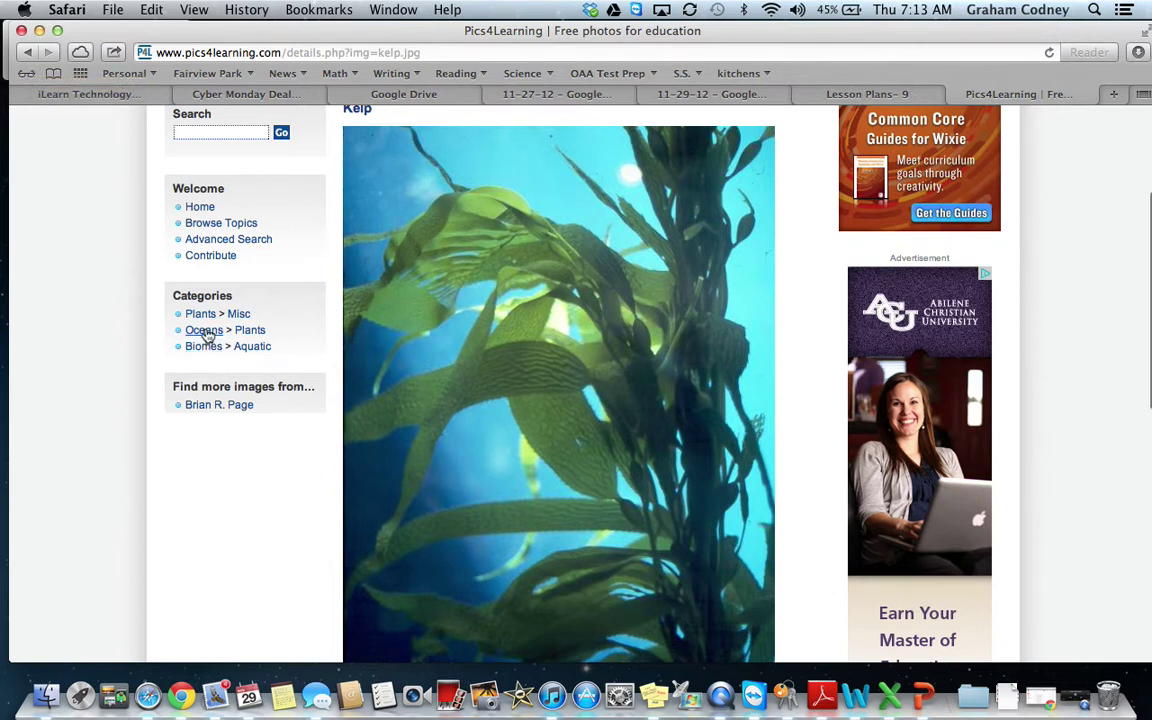
click(194, 214)
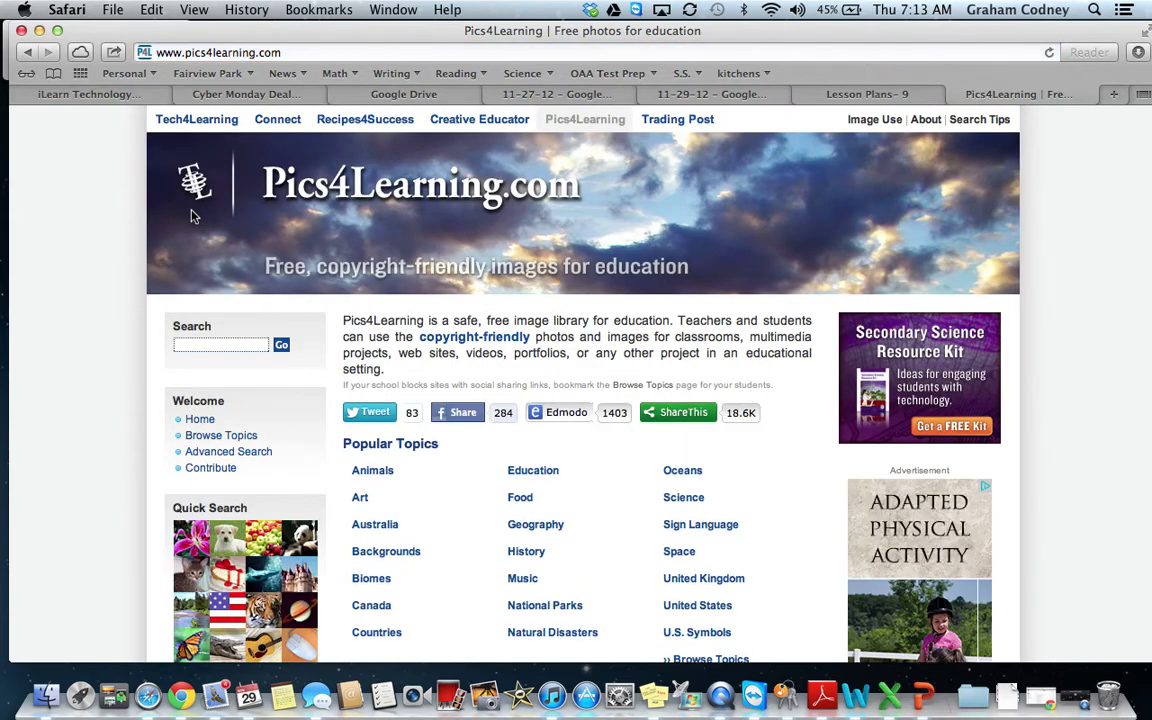
click(207, 346)
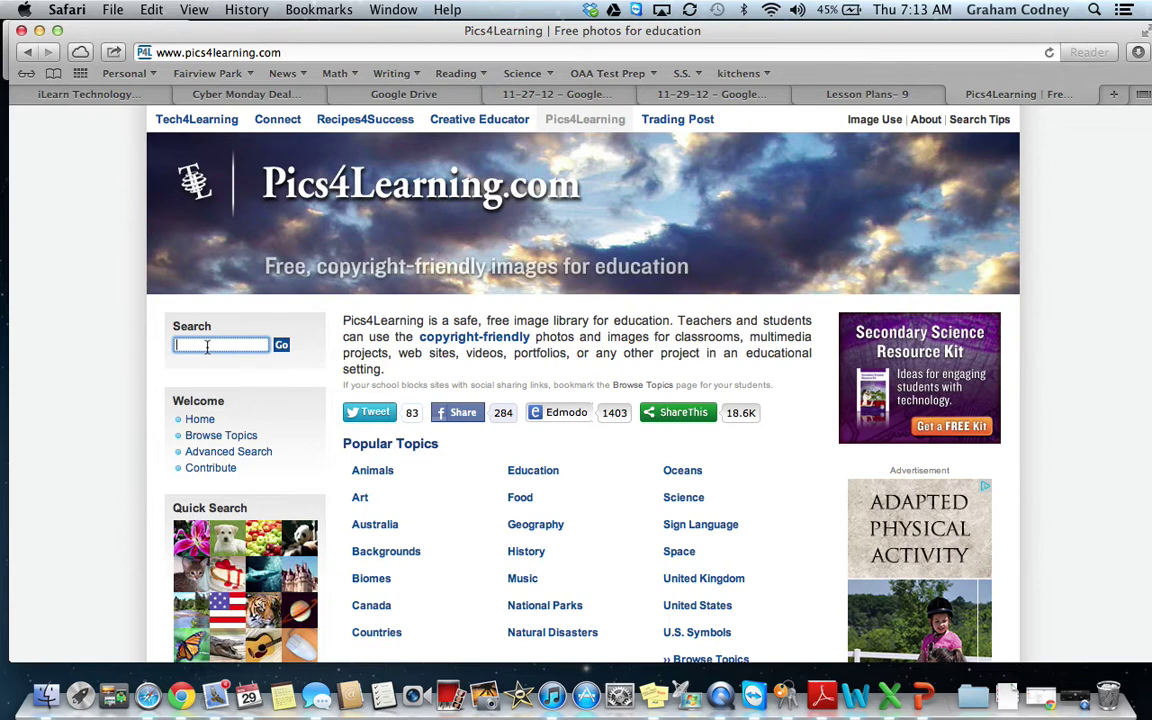
text(outser)
key(BackSpace)
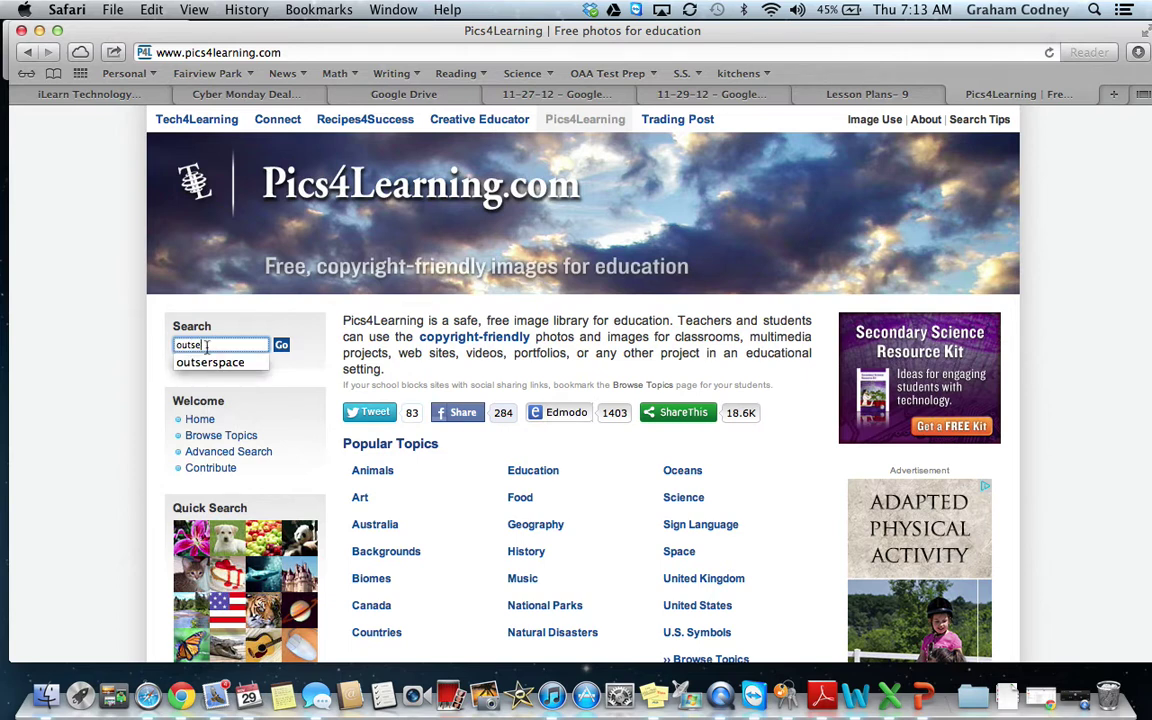
key(BackSpace)
key(BackSpace)
text(erspace)
key(Return)
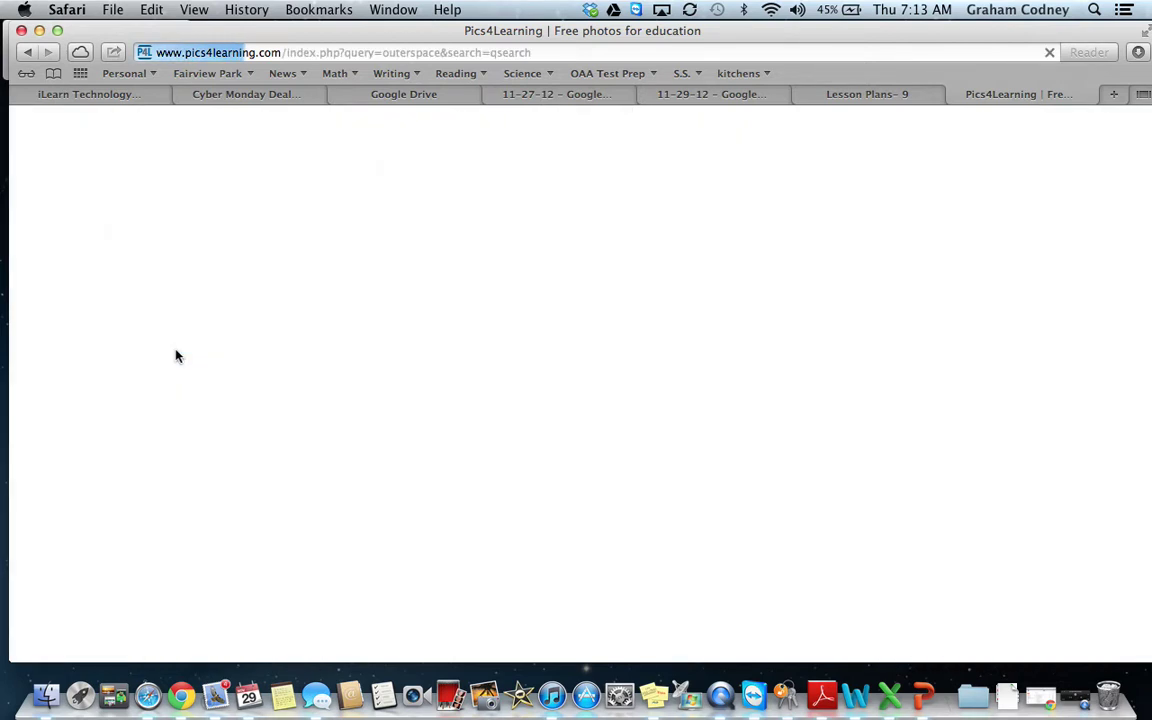
scroll(123, 316, down, 1)
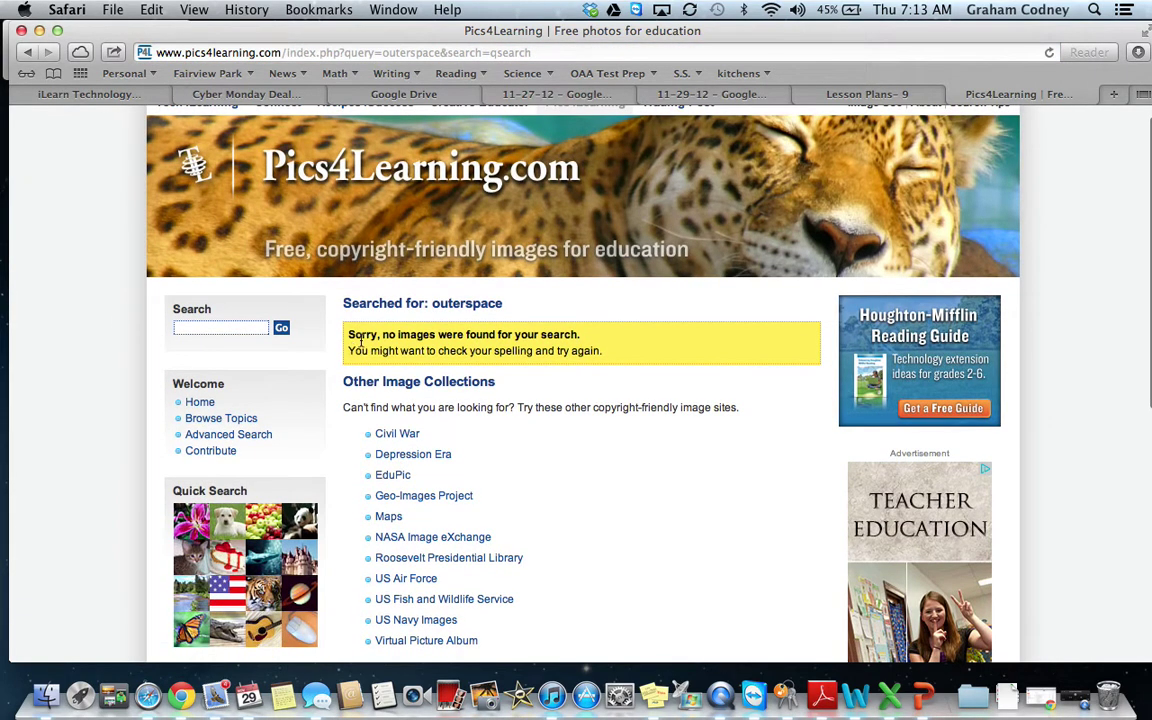
Search for 'jupiter' and scroll through the 15 results, including Jupiter's Red Spot and Titan
click(247, 327)
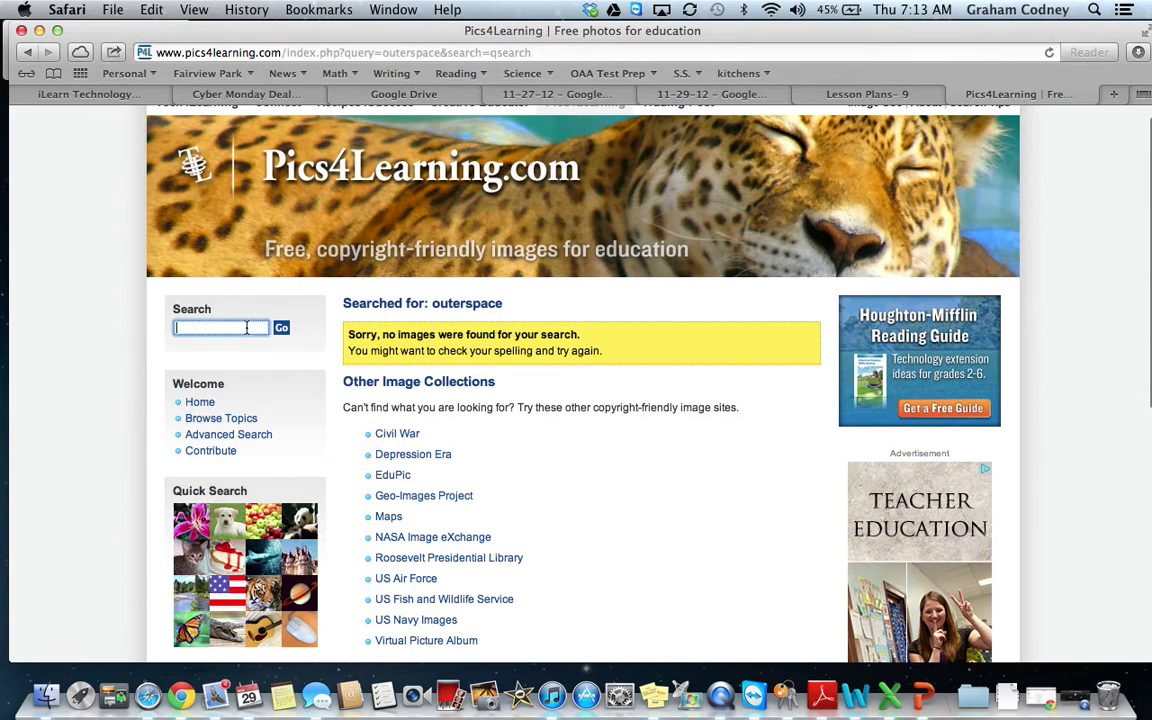
text(jupiter)
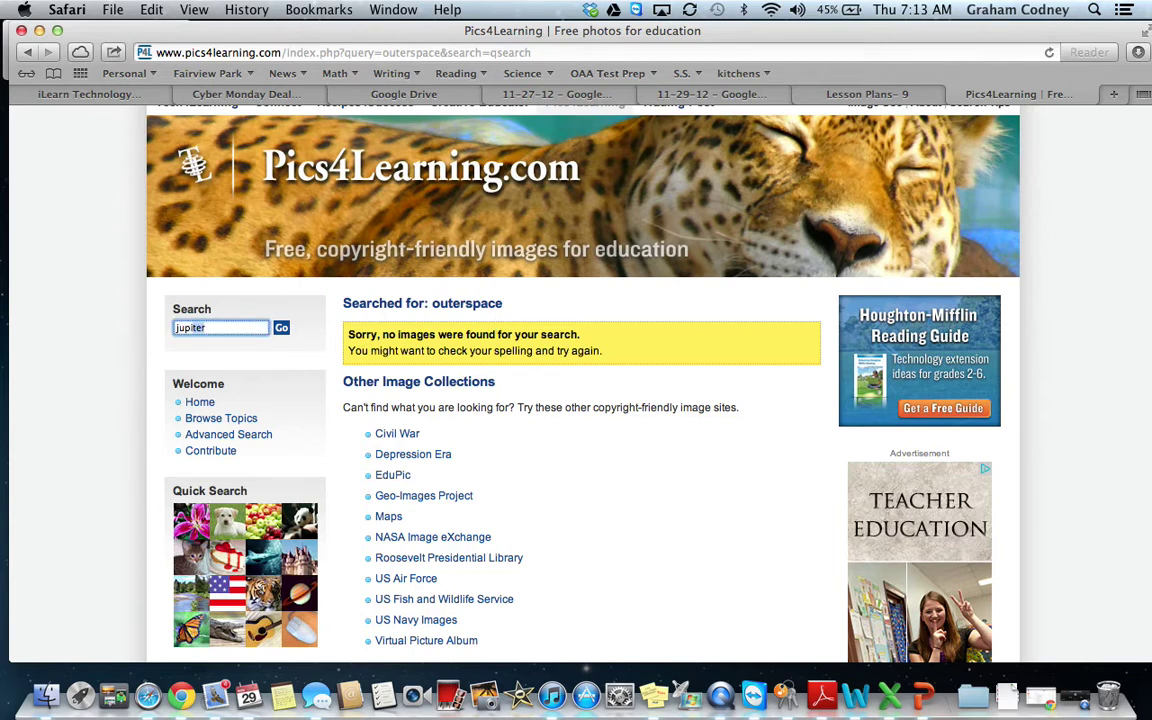
key(BackSpace)
key(BackSpace)
text(er)
key(BackSpace)
key(BackSpace)
text(er)
key(Return)
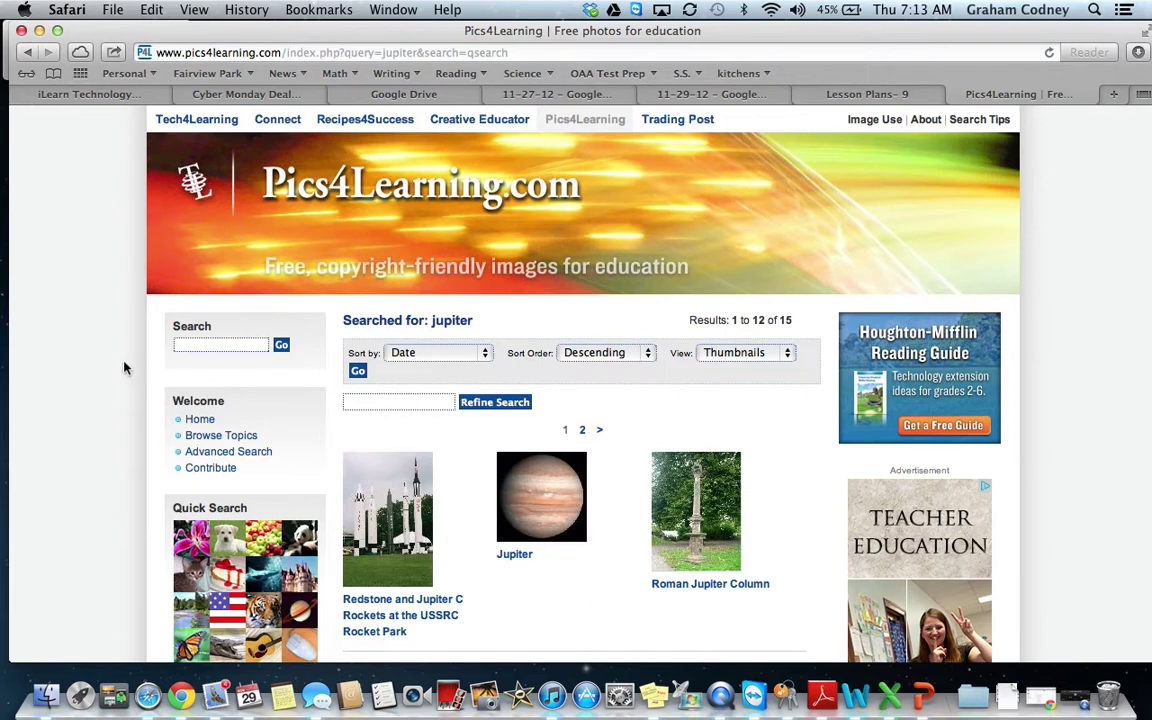
scroll(124, 367, down, 5)
scroll(563, 428, down, 3)
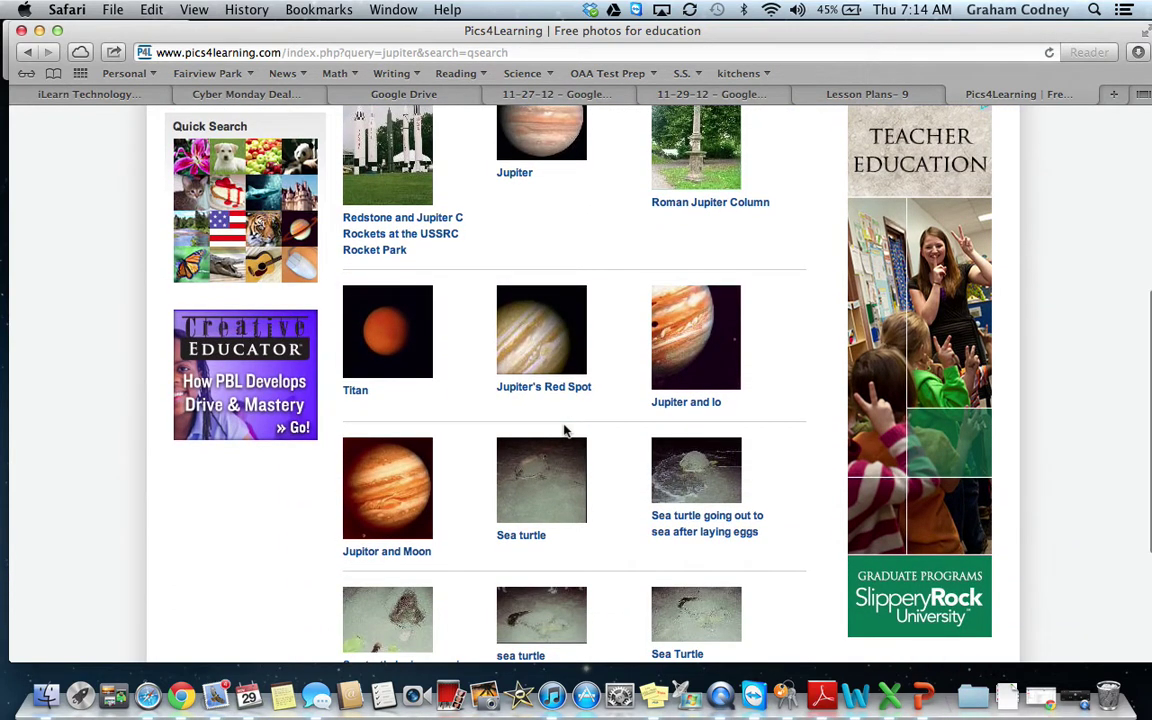
scroll(563, 430, up, 4)
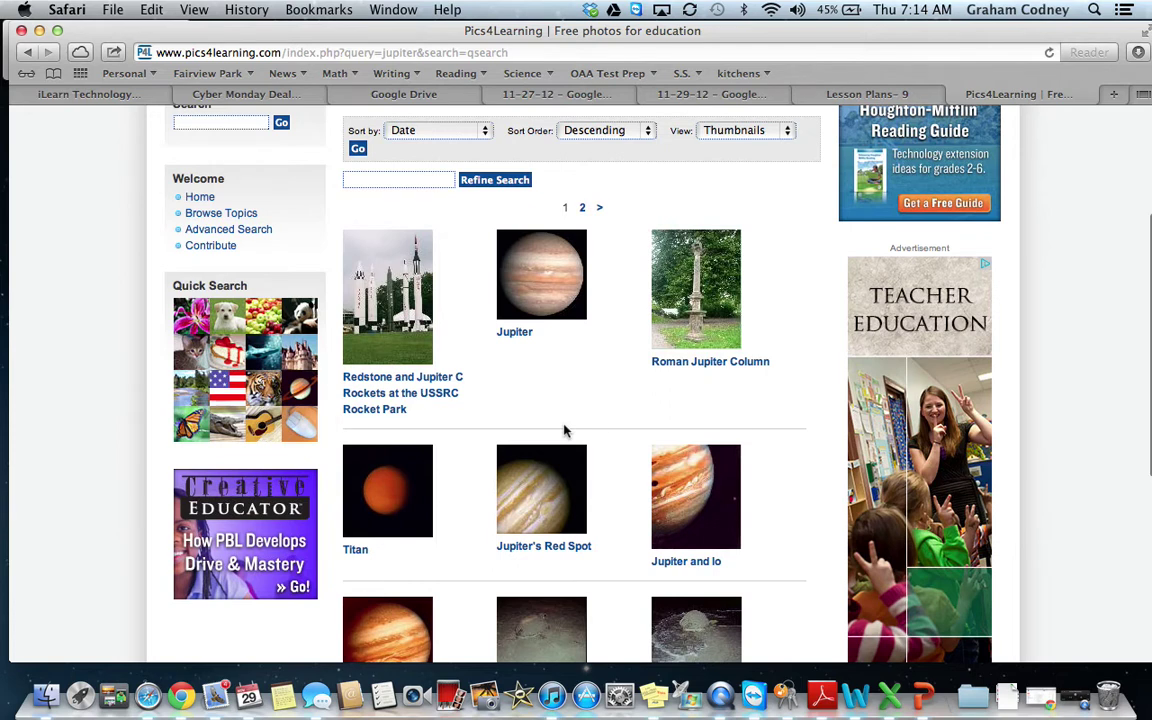
scroll(563, 430, up, 2)
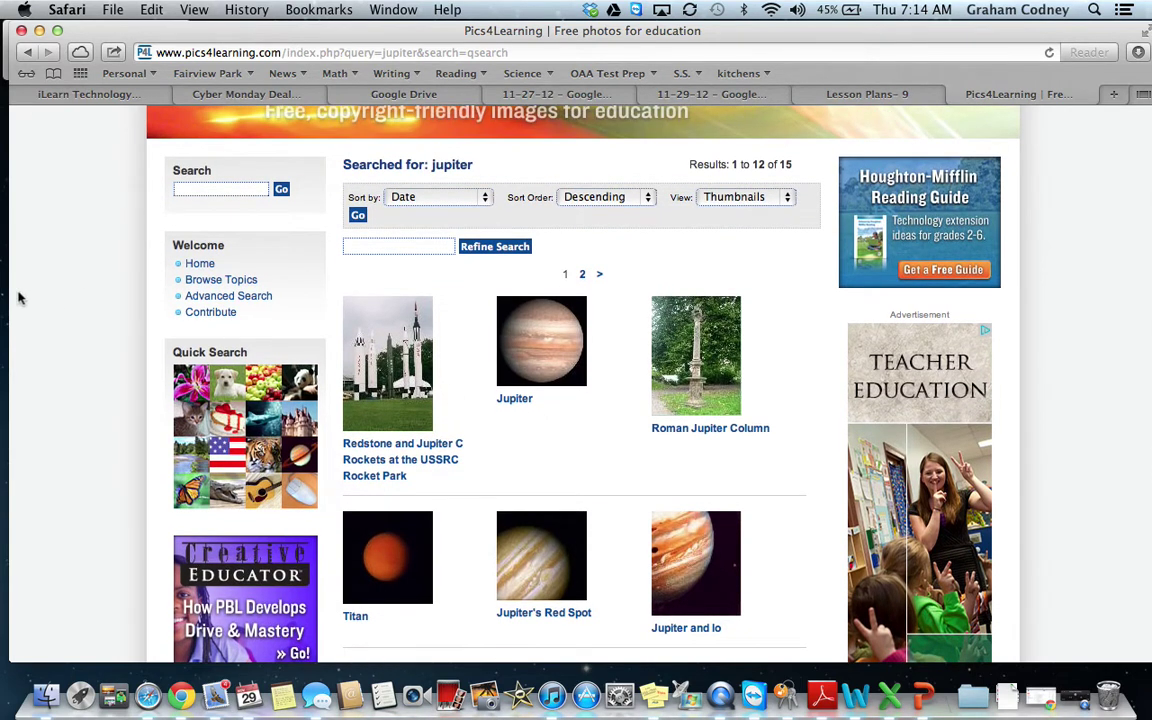
Return to the Pics4Learning home page and scroll through Popular Topics and Recent Additions
click(188, 263)
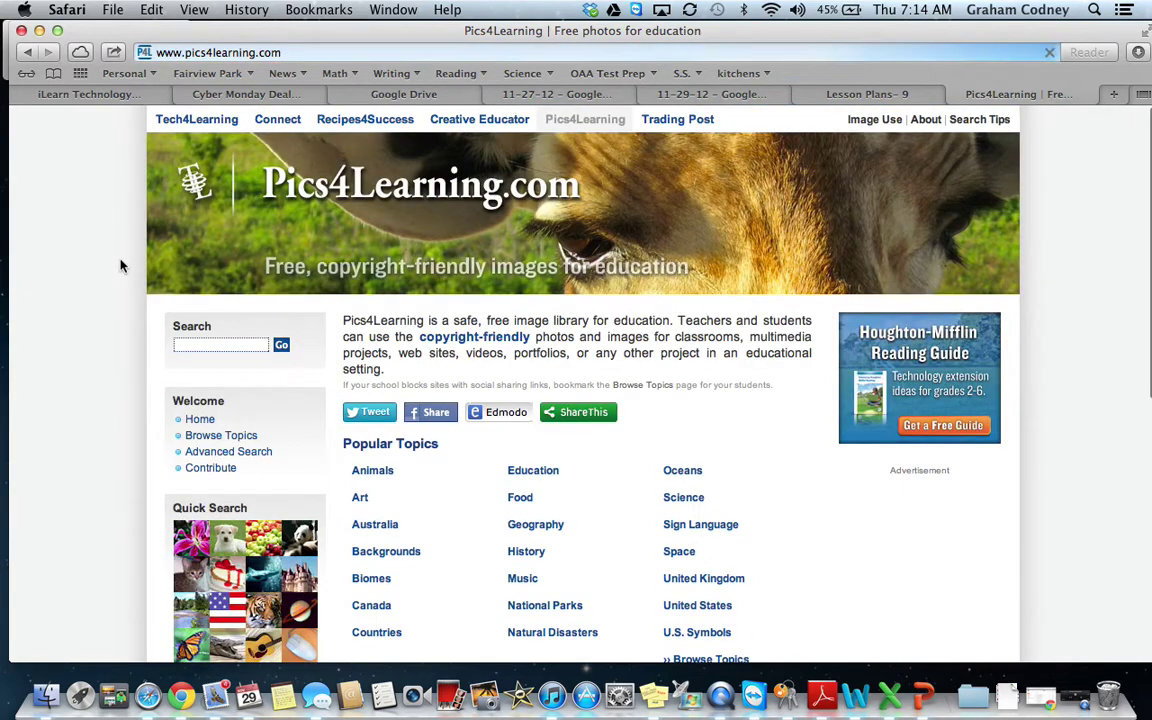
scroll(120, 265, down, 4)
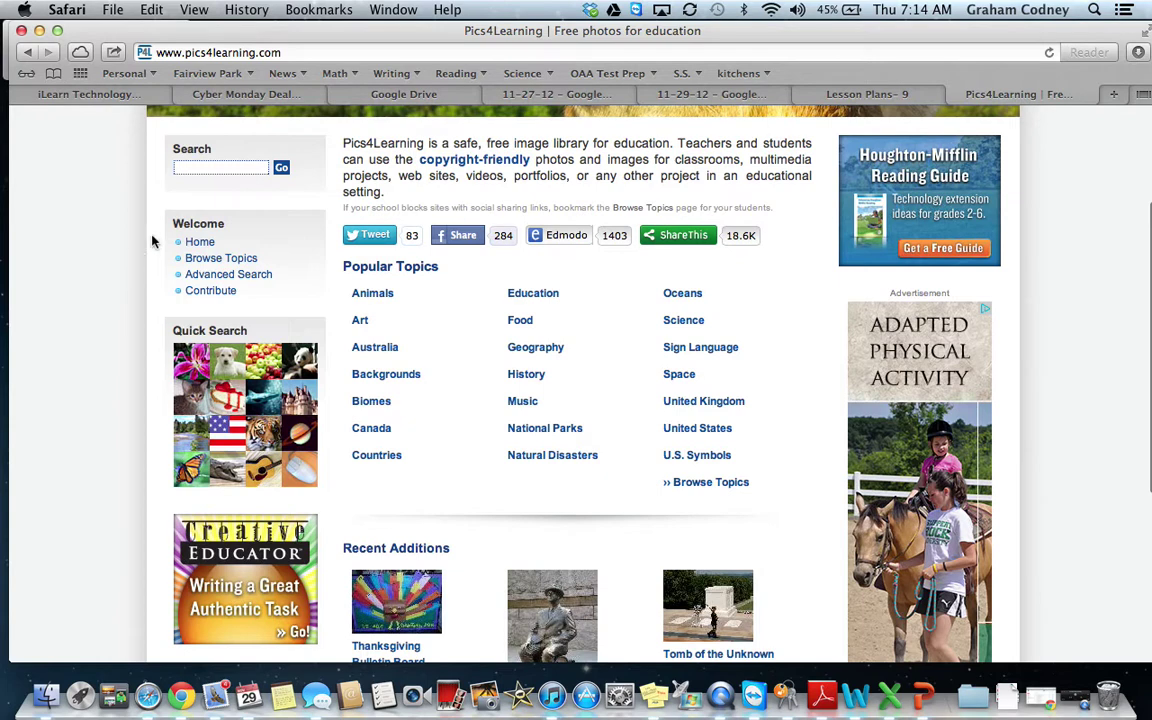
scroll(176, 224, down, 5)
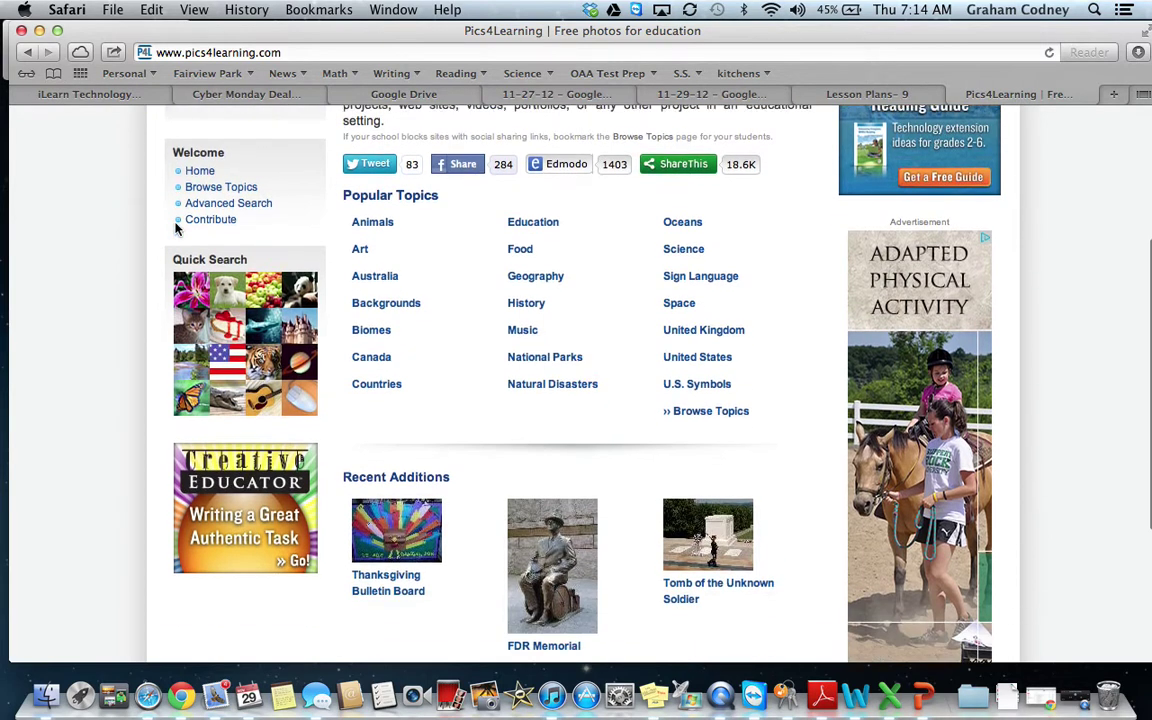
scroll(176, 228, up, 5)
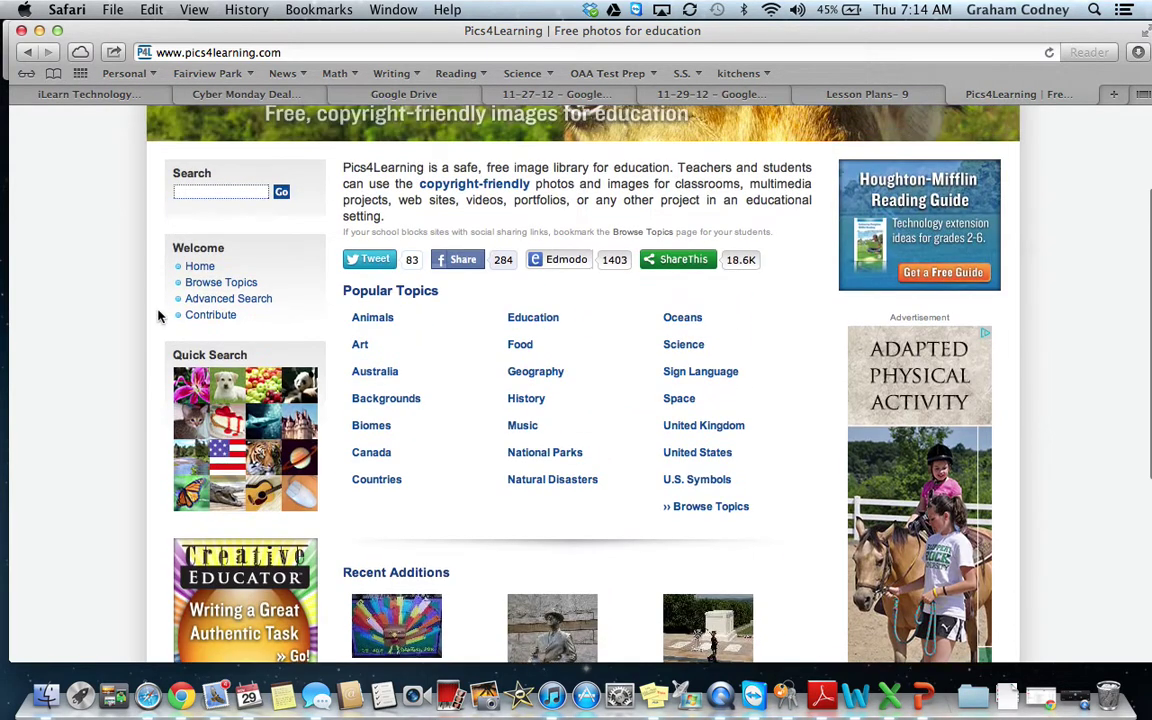